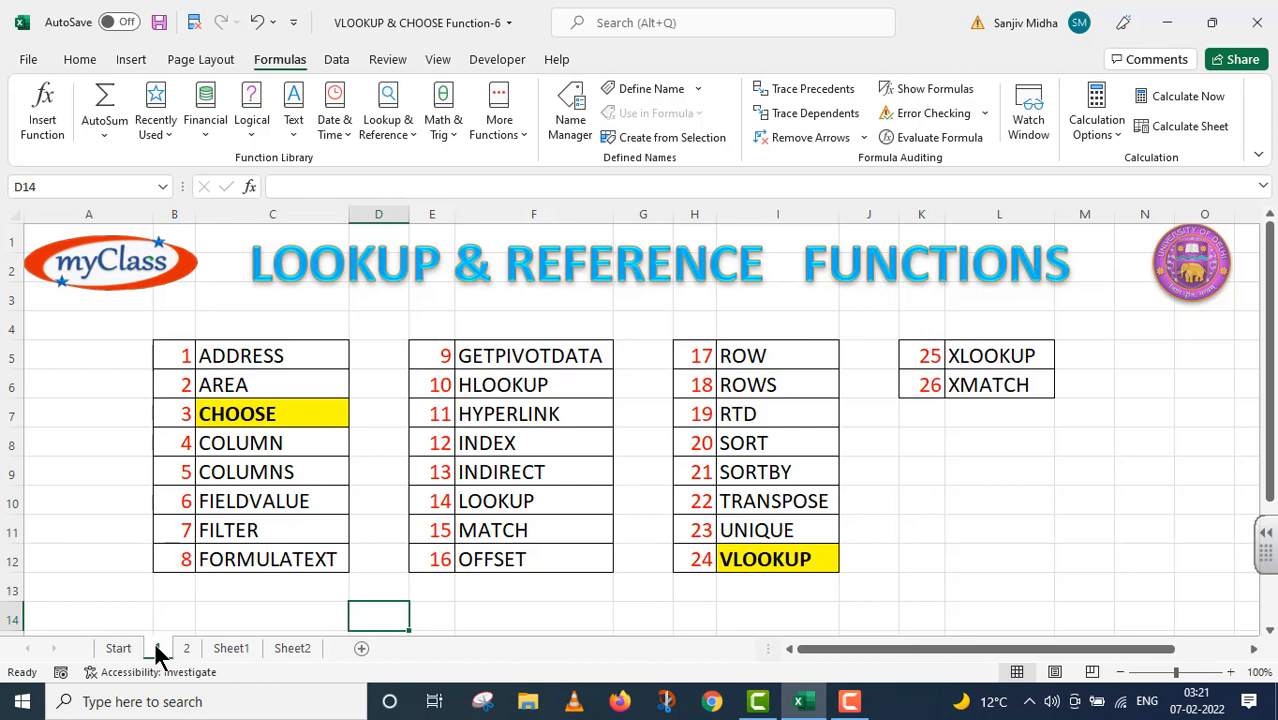
Go to Sheet2, the worksheet with the three branch sales tables
click(186, 648)
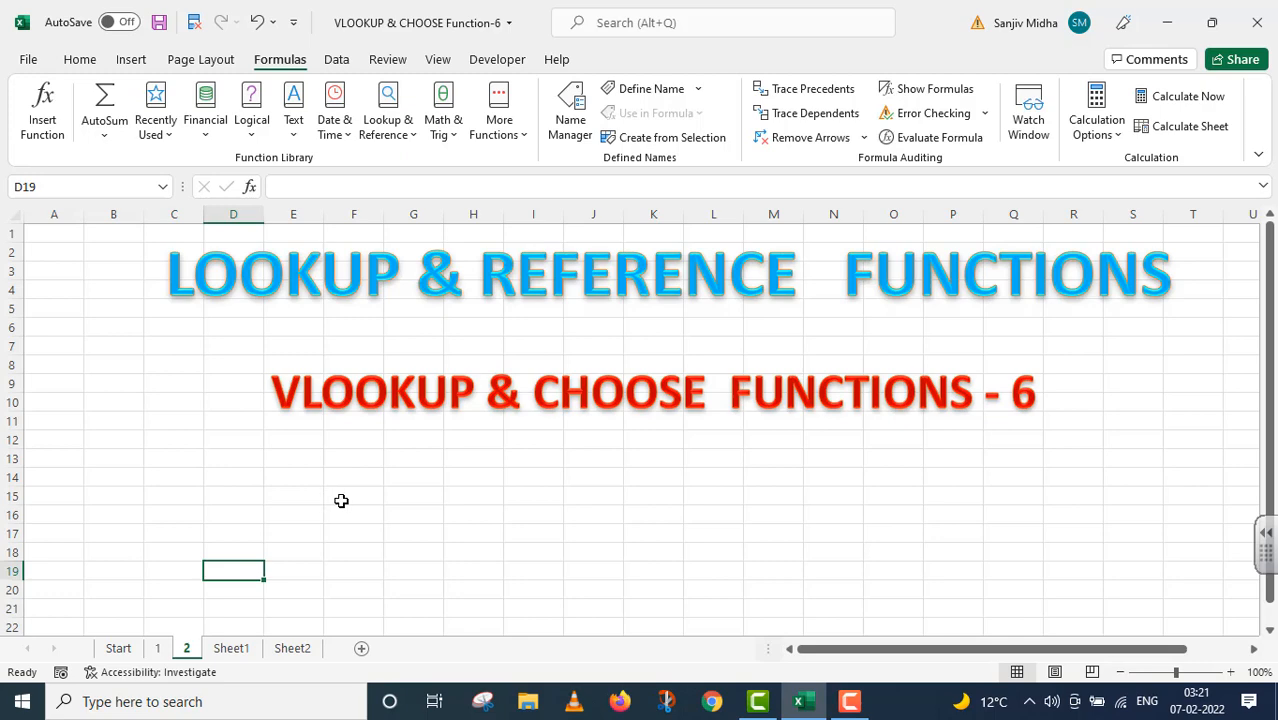
key(ctrl+Page_Down)
key(ctrl+Page_Down)
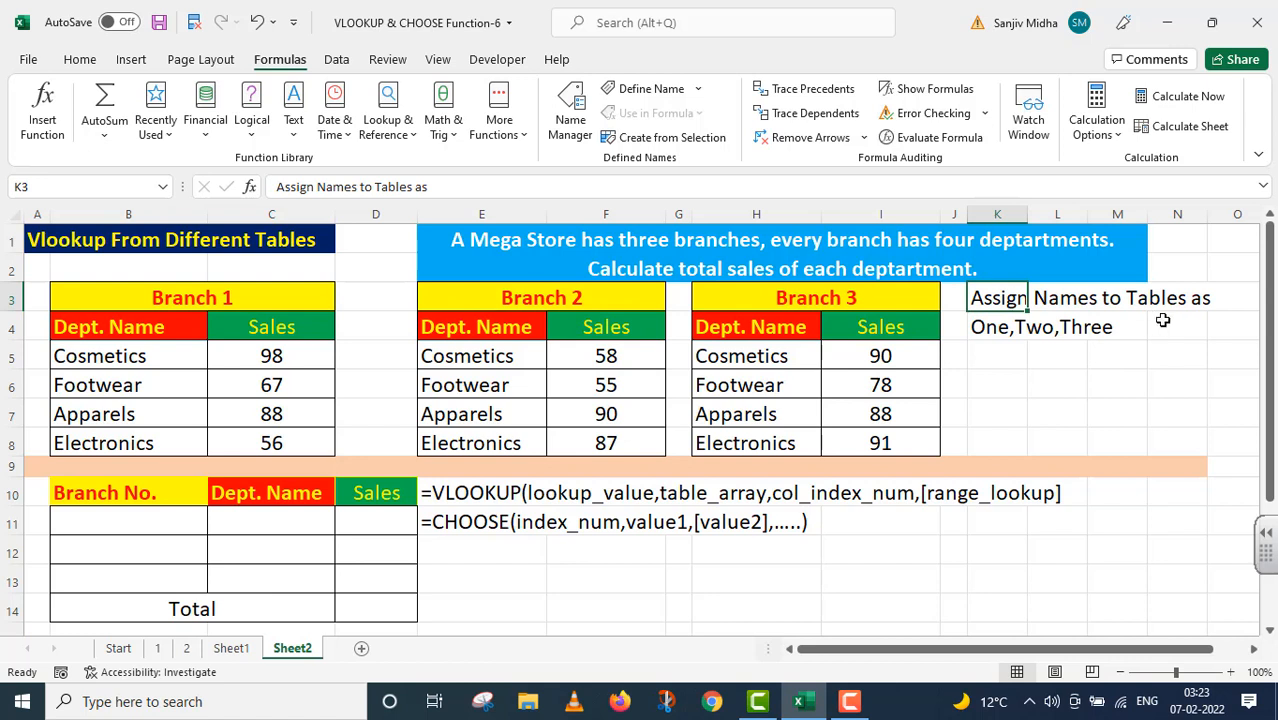
click(1050, 334)
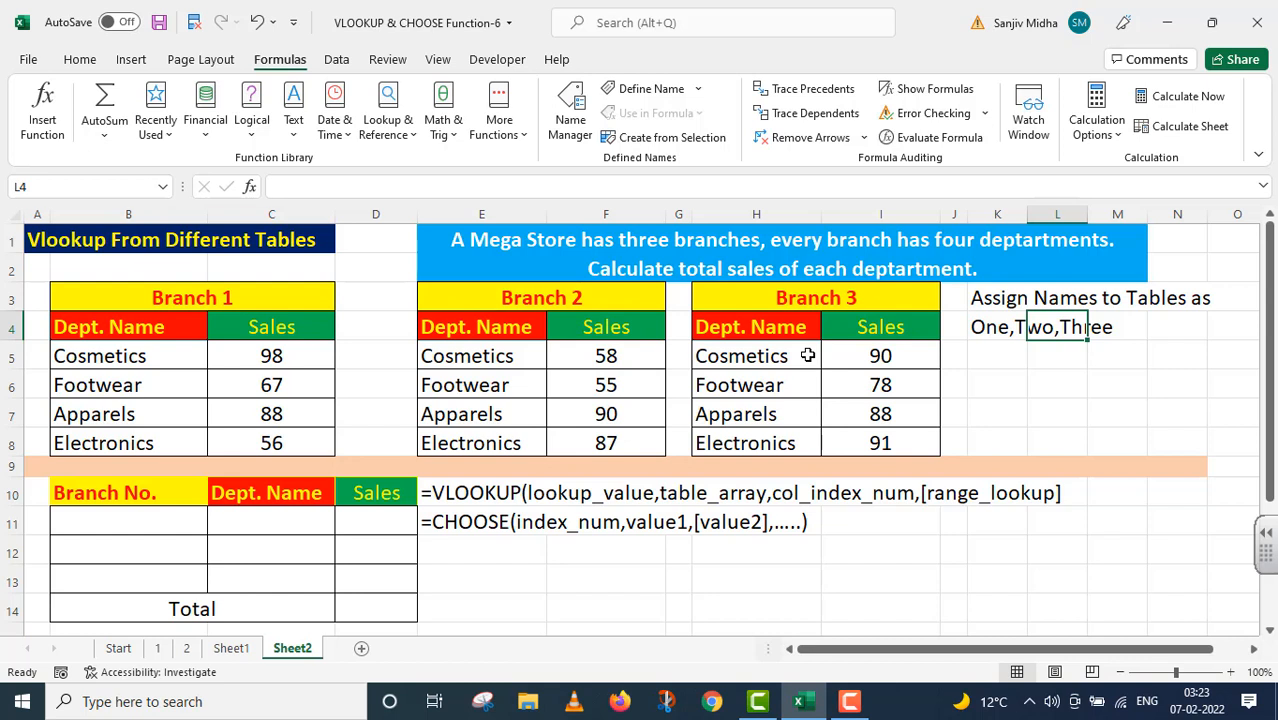
Define the name ONE with Workbook scope for the Branch 1 data in B5:C8
drag(128, 356, 229, 433)
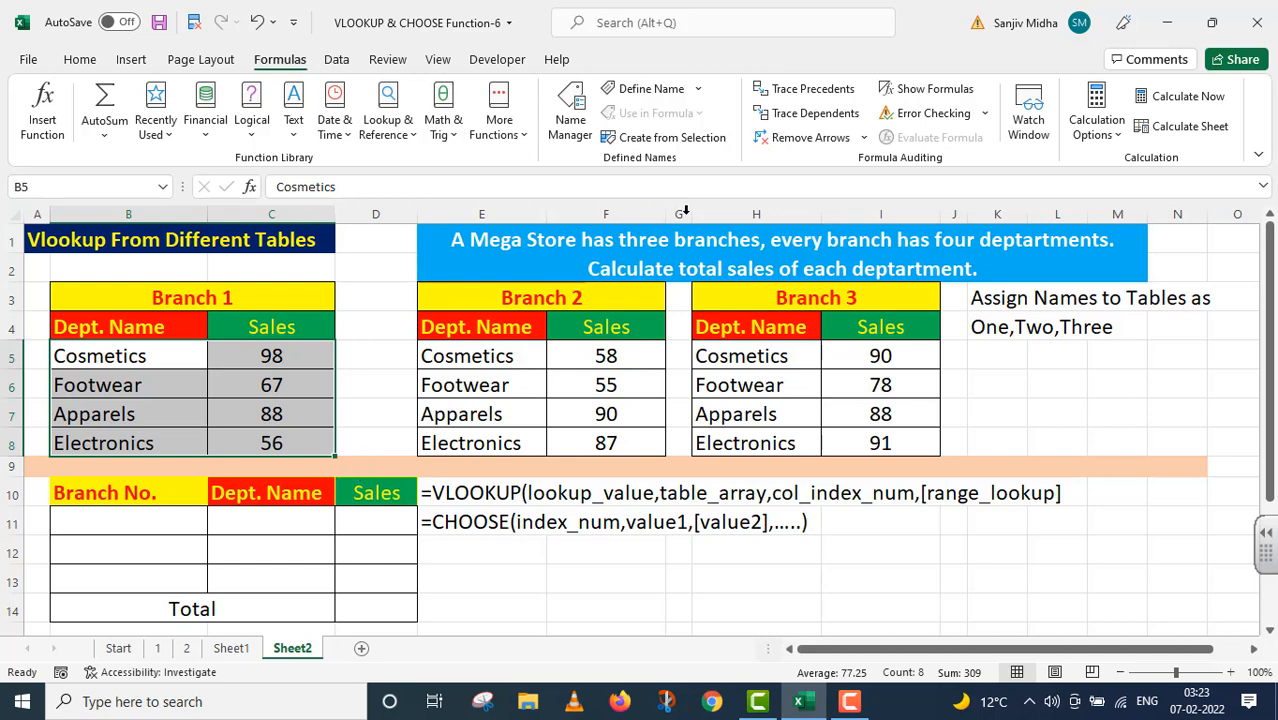
click(700, 90)
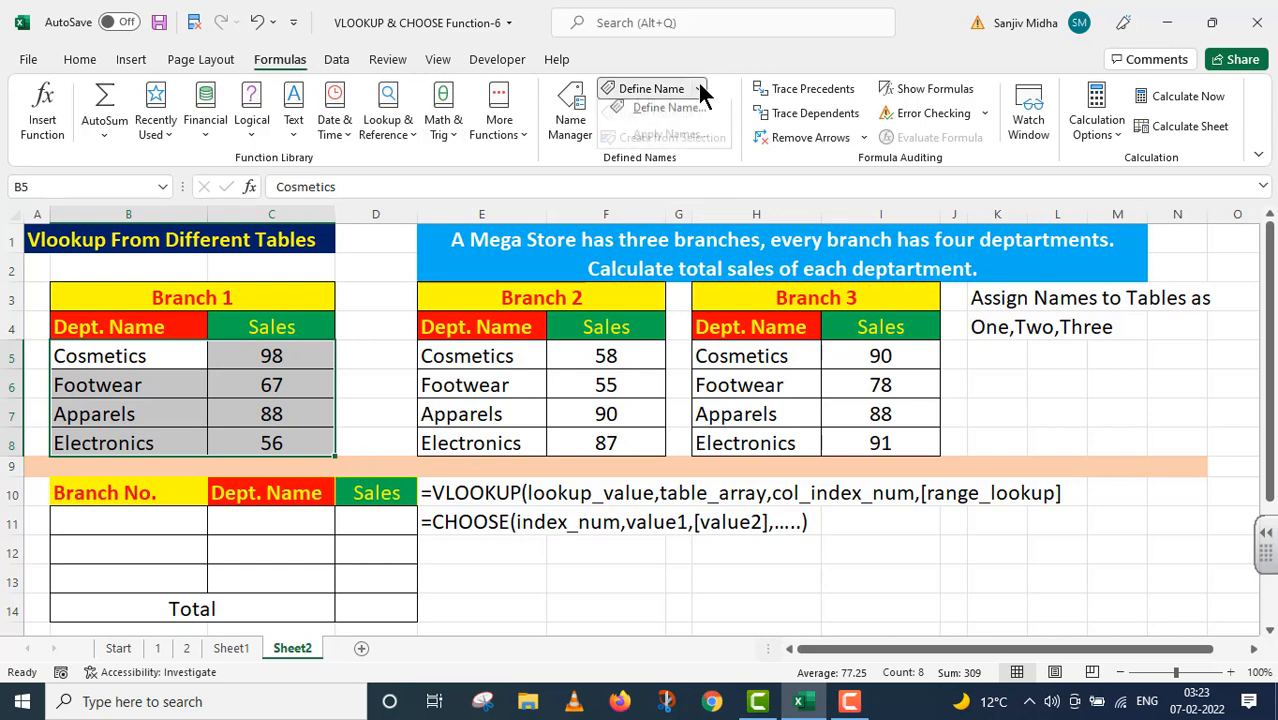
click(686, 118)
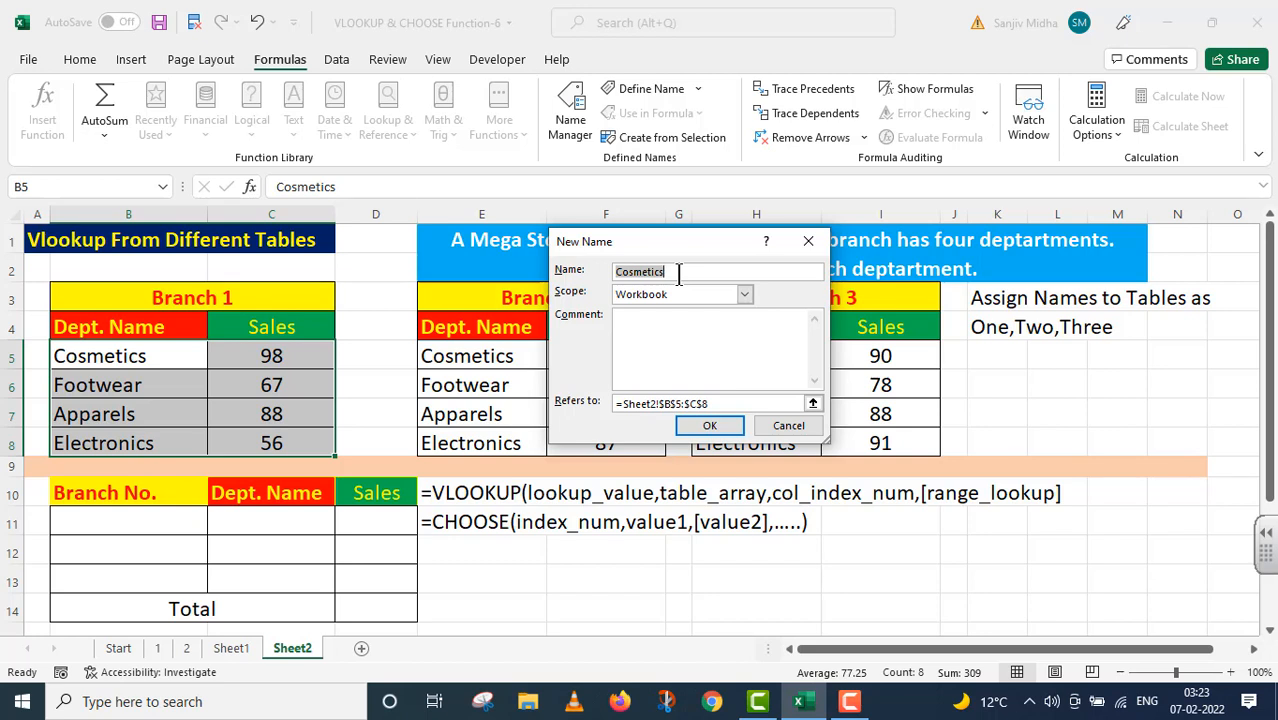
key(BackSpace)
text(ONE)
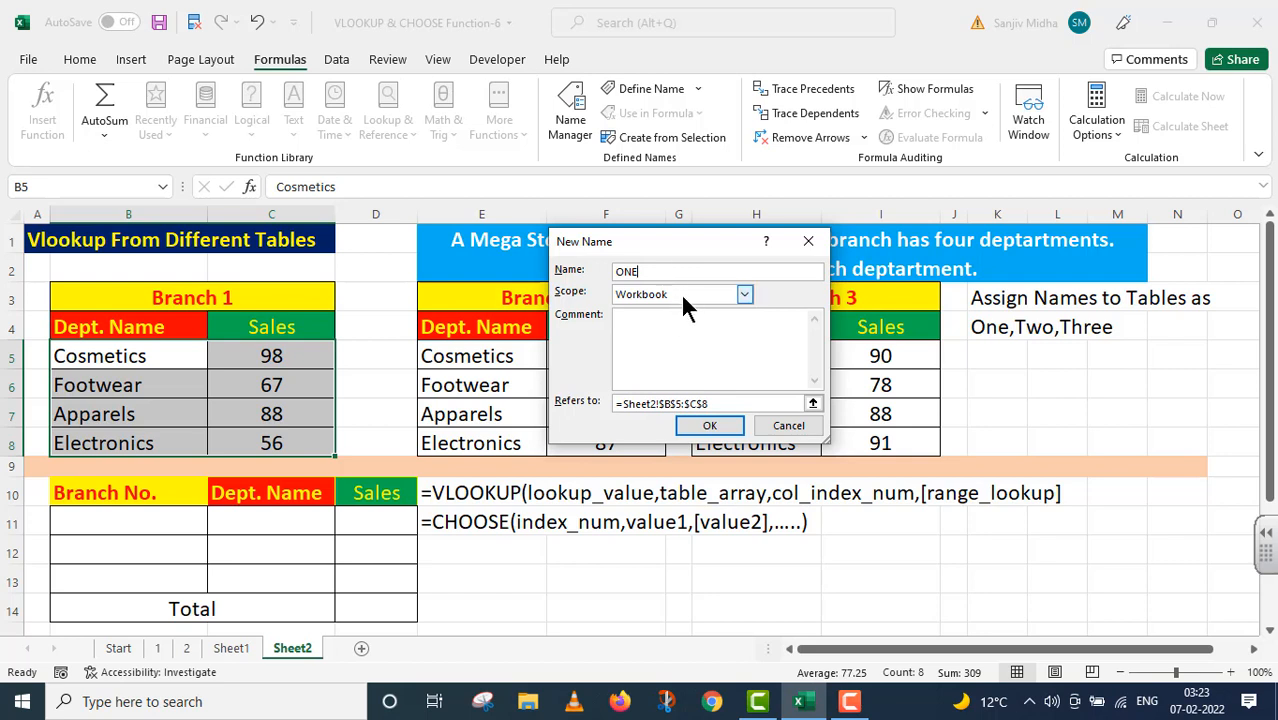
click(745, 295)
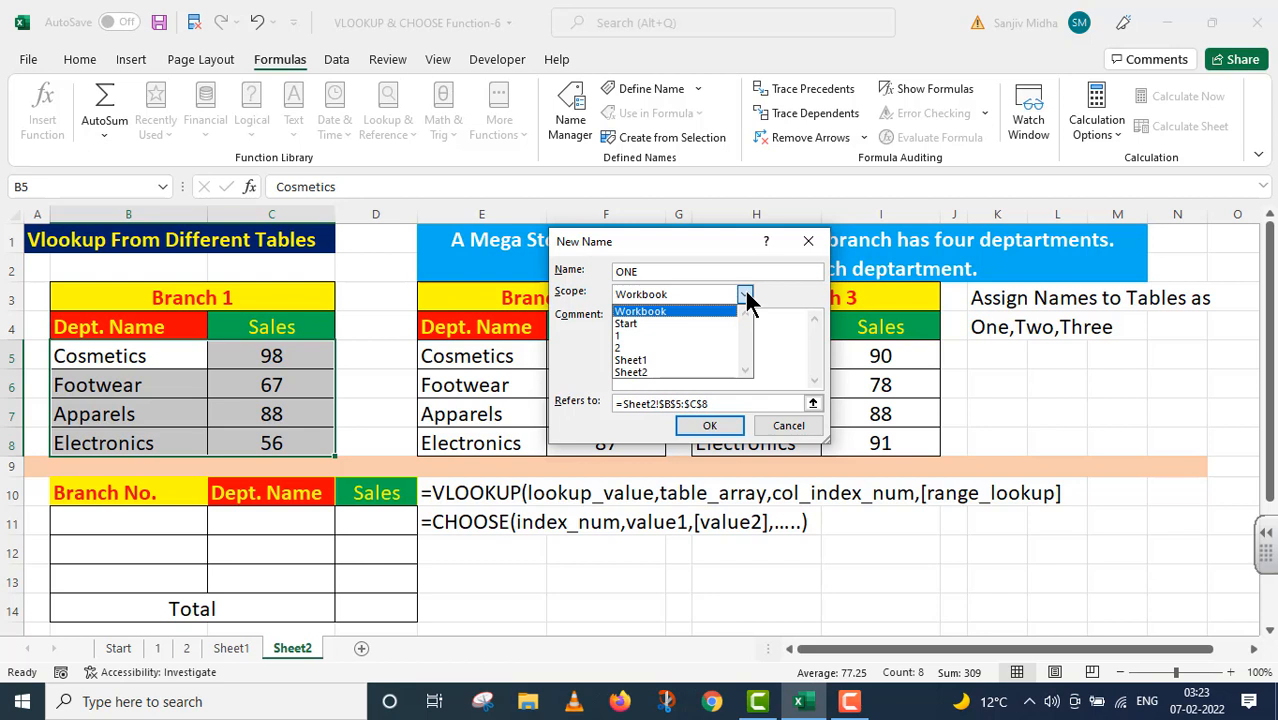
click(663, 311)
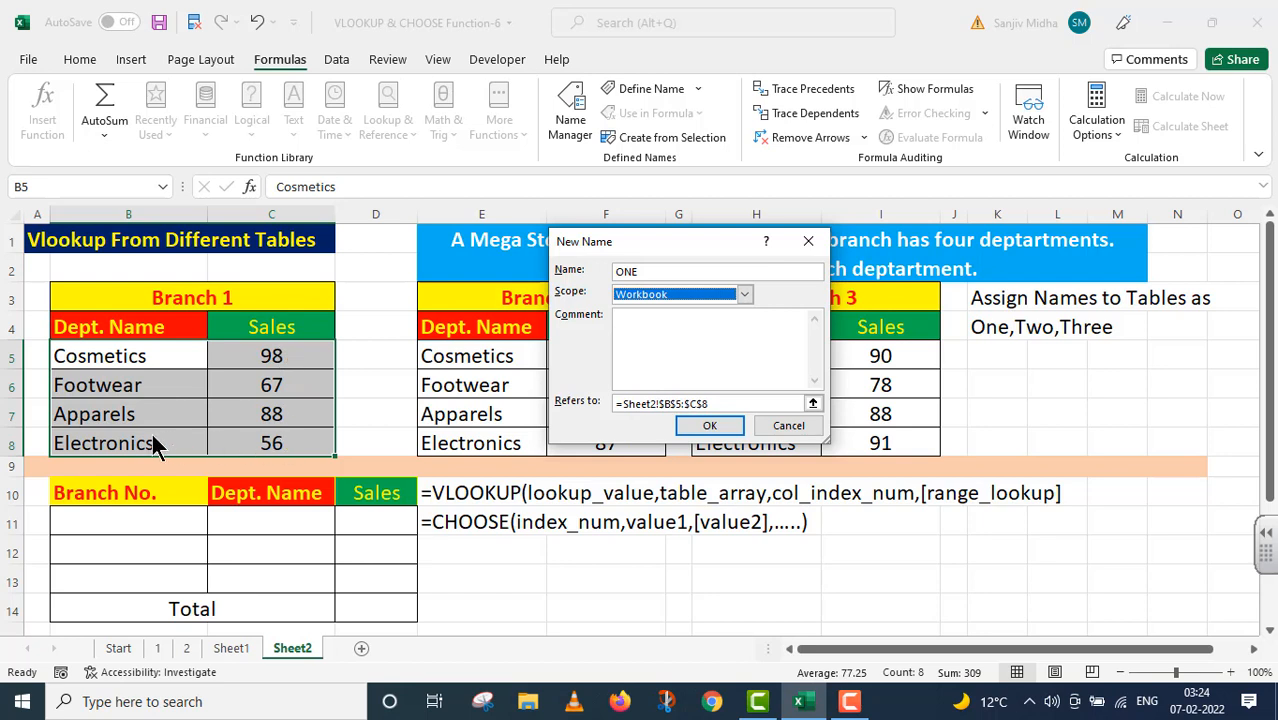
click(712, 426)
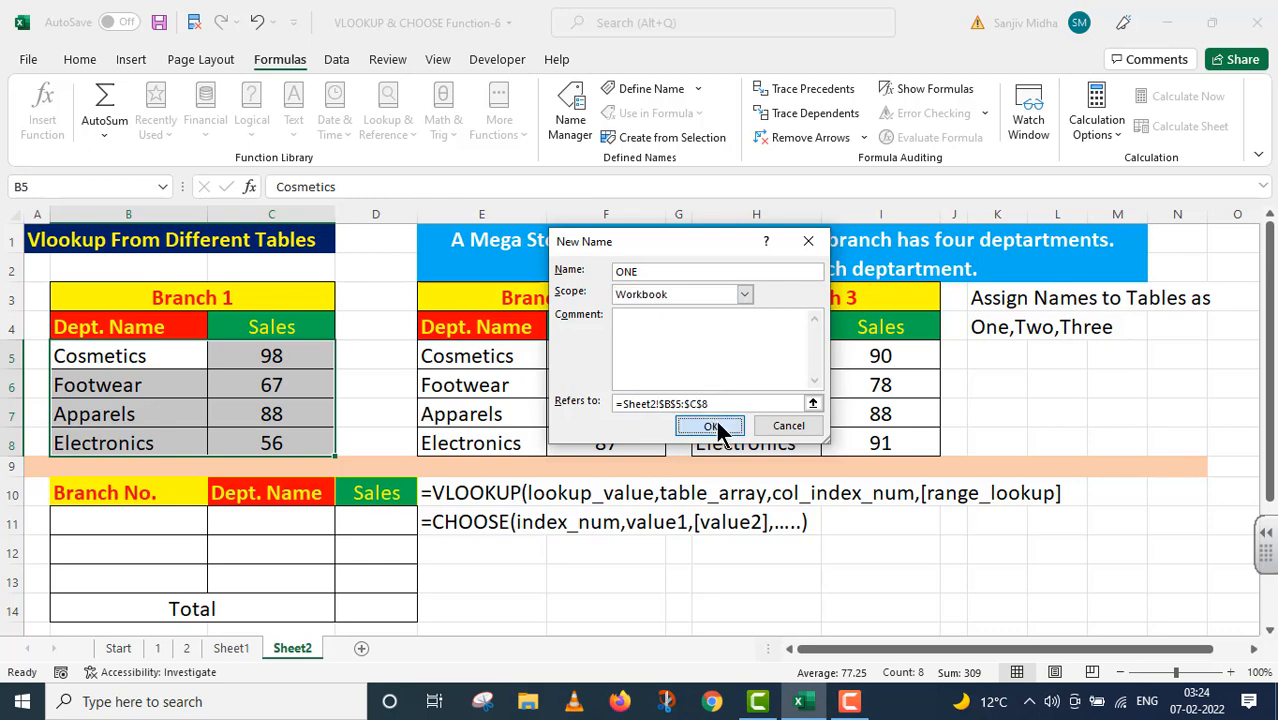
Define the name TWO for the Branch 2 department and sales data in E5:F8
drag(460, 356, 575, 441)
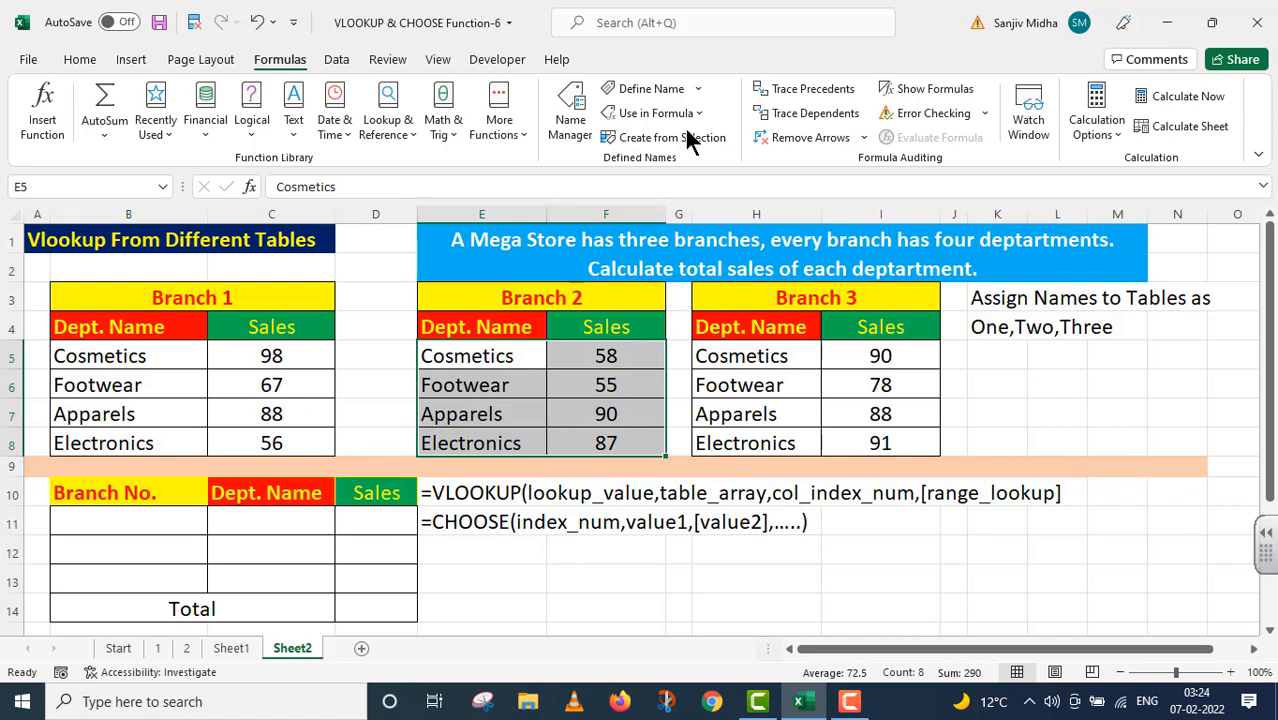
click(697, 88)
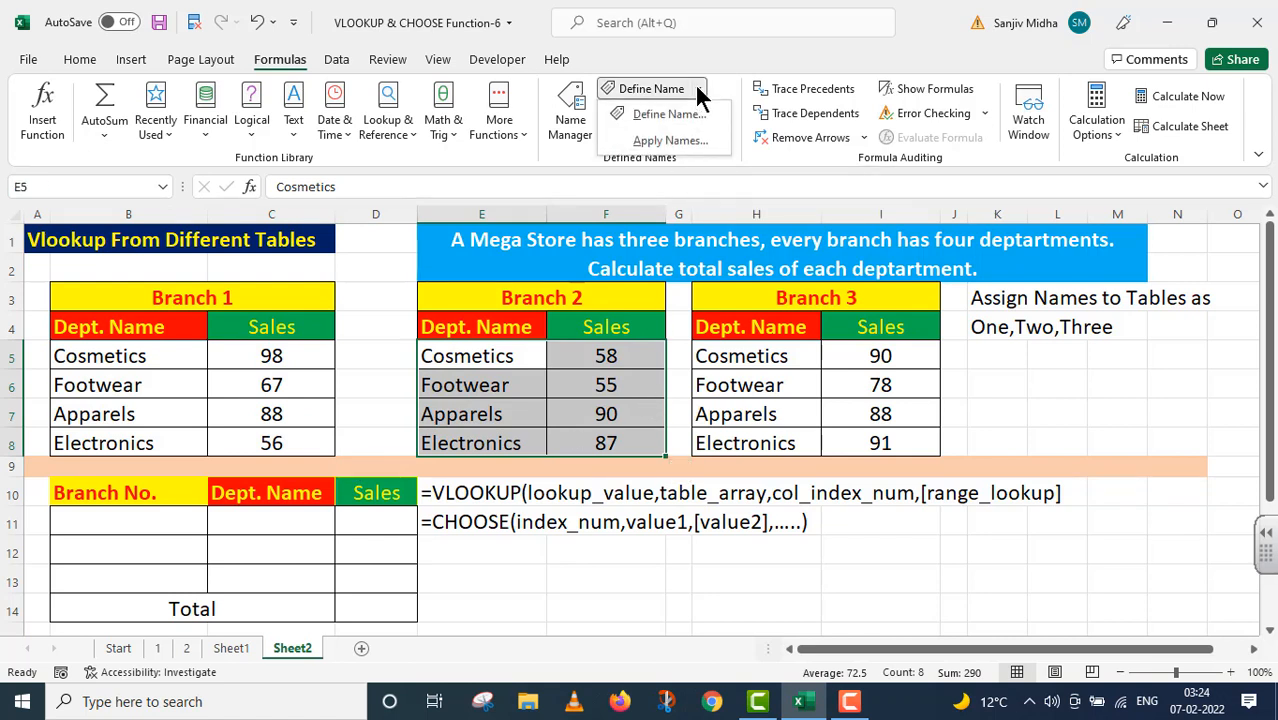
click(690, 118)
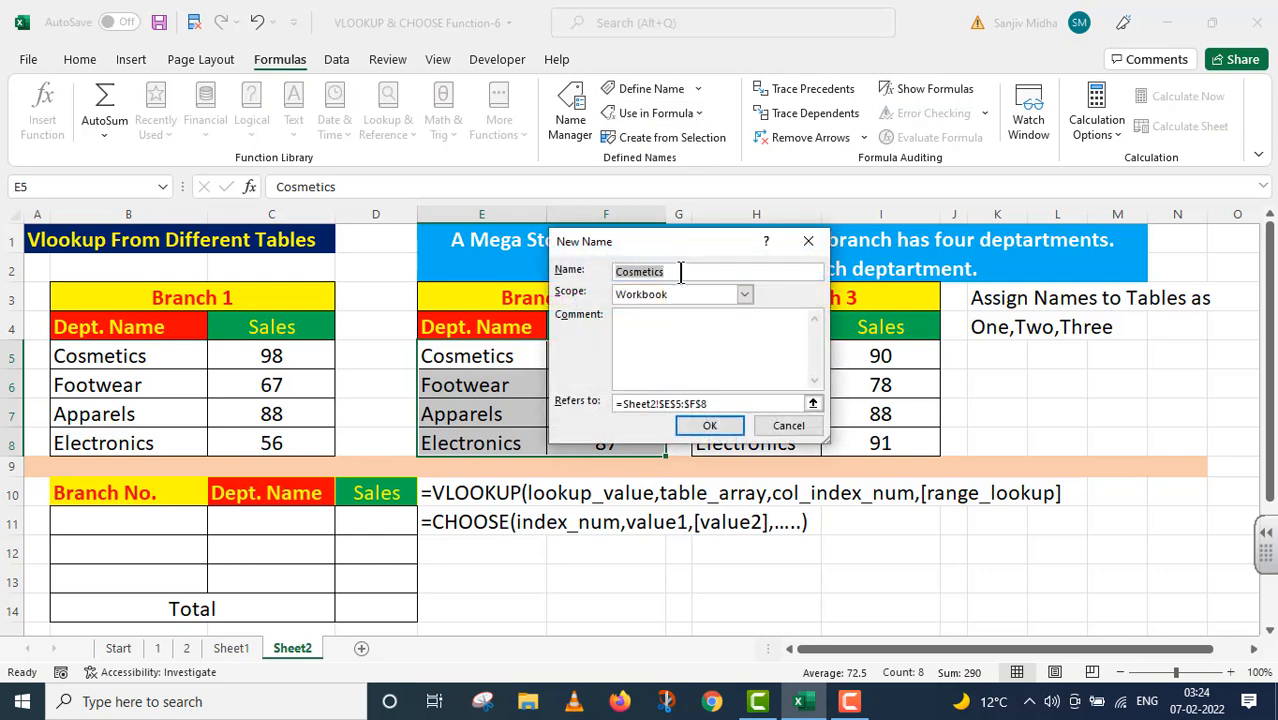
key(BackSpace)
text(TWO)
click(709, 426)
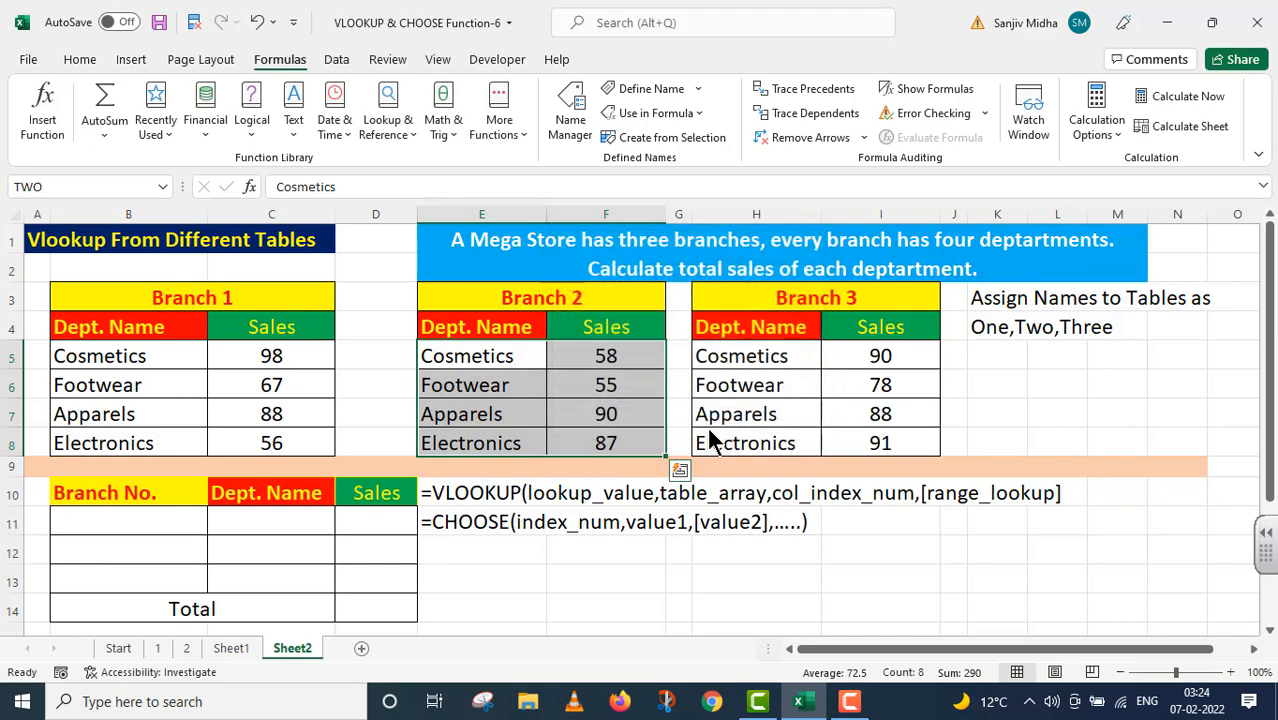
Define the name THREE for the Branch 3 department and sales data in H5:I8
click(736, 356)
drag(738, 383, 873, 435)
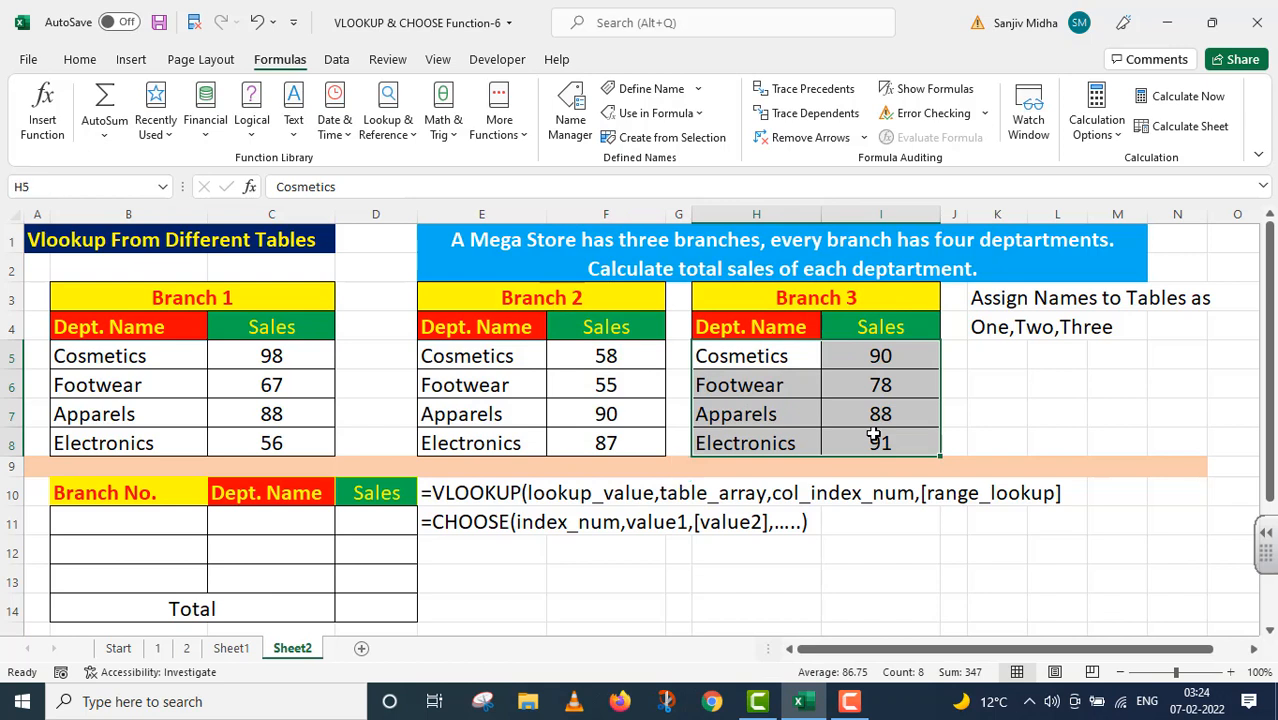
click(698, 88)
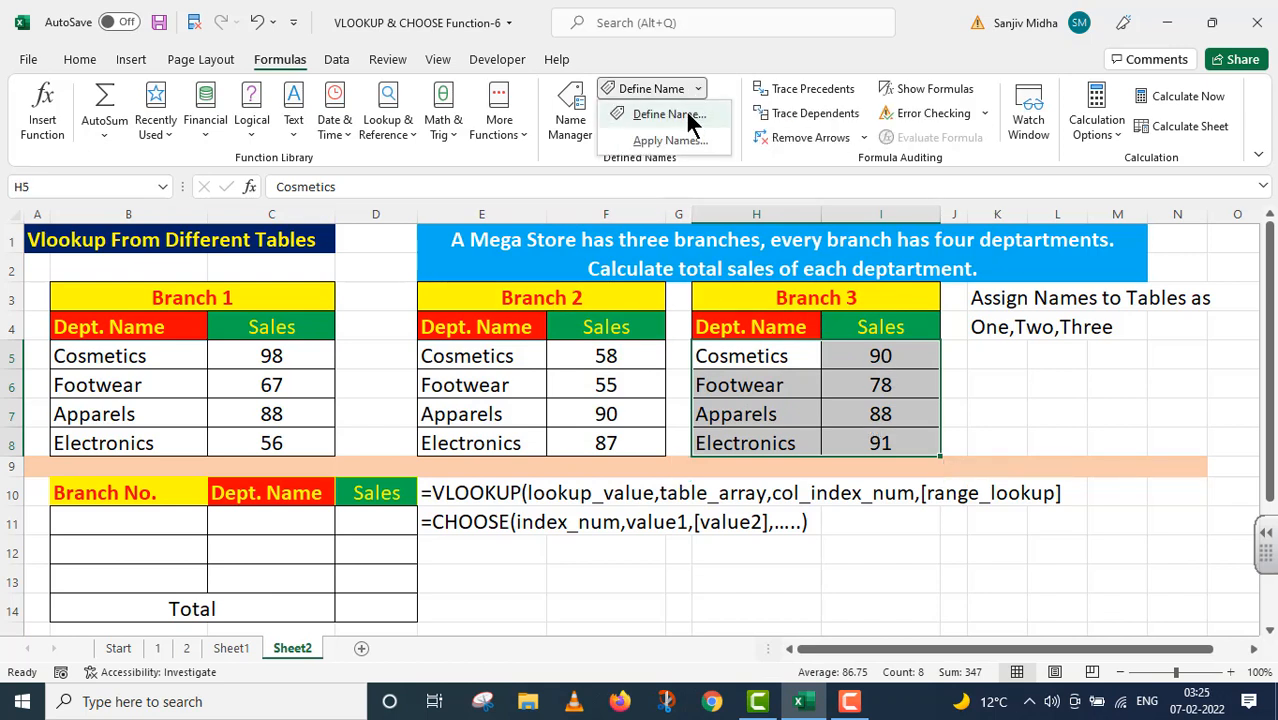
click(688, 116)
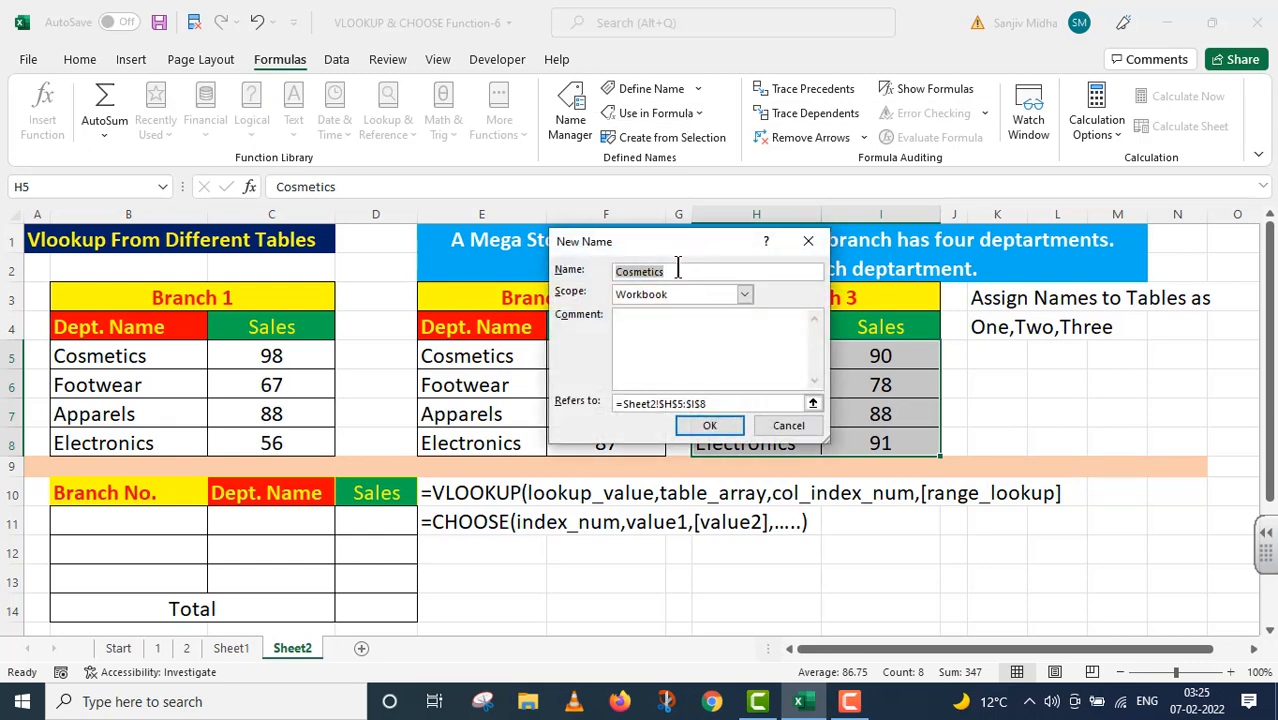
key(BackSpace)
text(THREE)
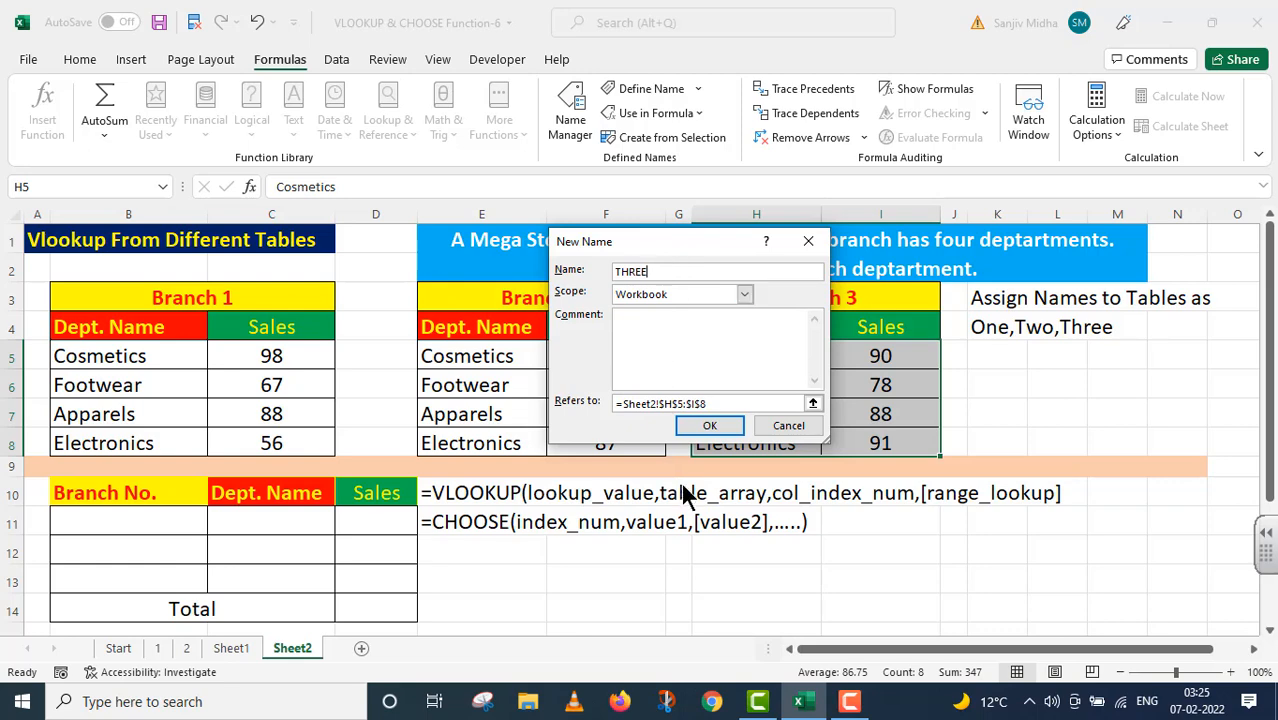
click(726, 428)
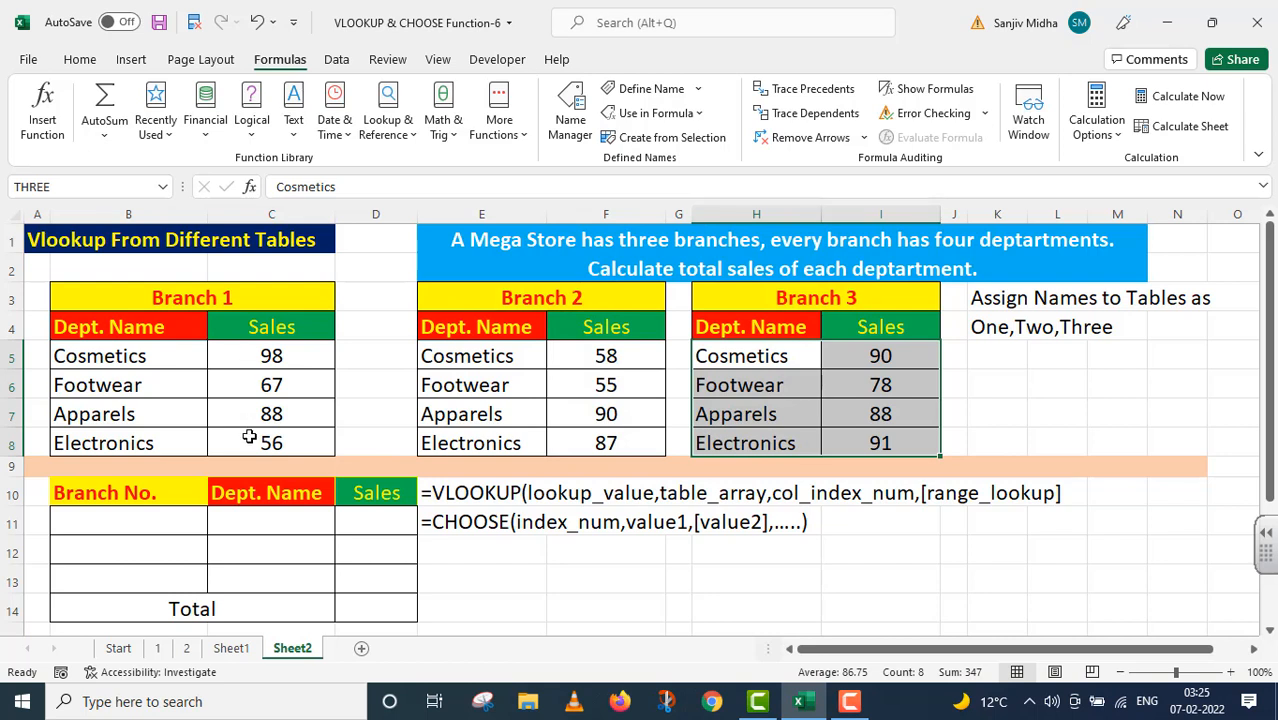
Check the range name assigned to each of the three branch tables and view the list of defined names
click(151, 367)
drag(151, 367, 251, 442)
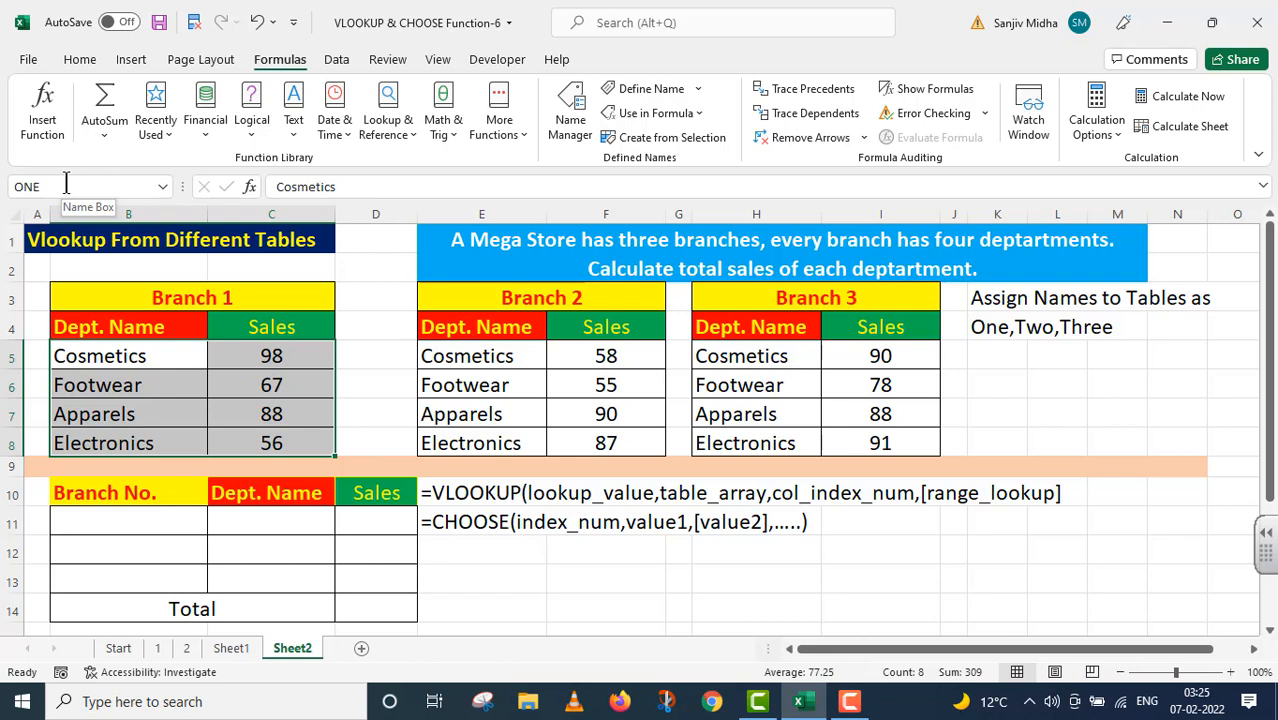
drag(461, 407, 599, 440)
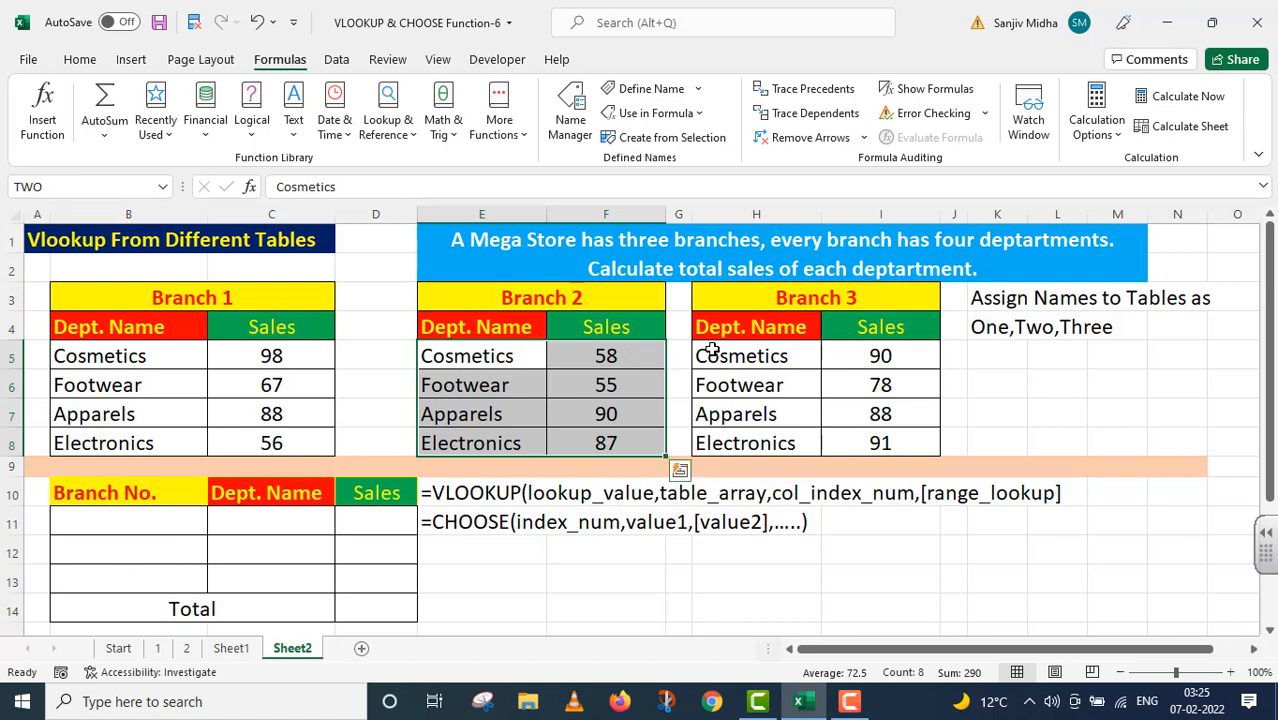
drag(711, 349, 870, 443)
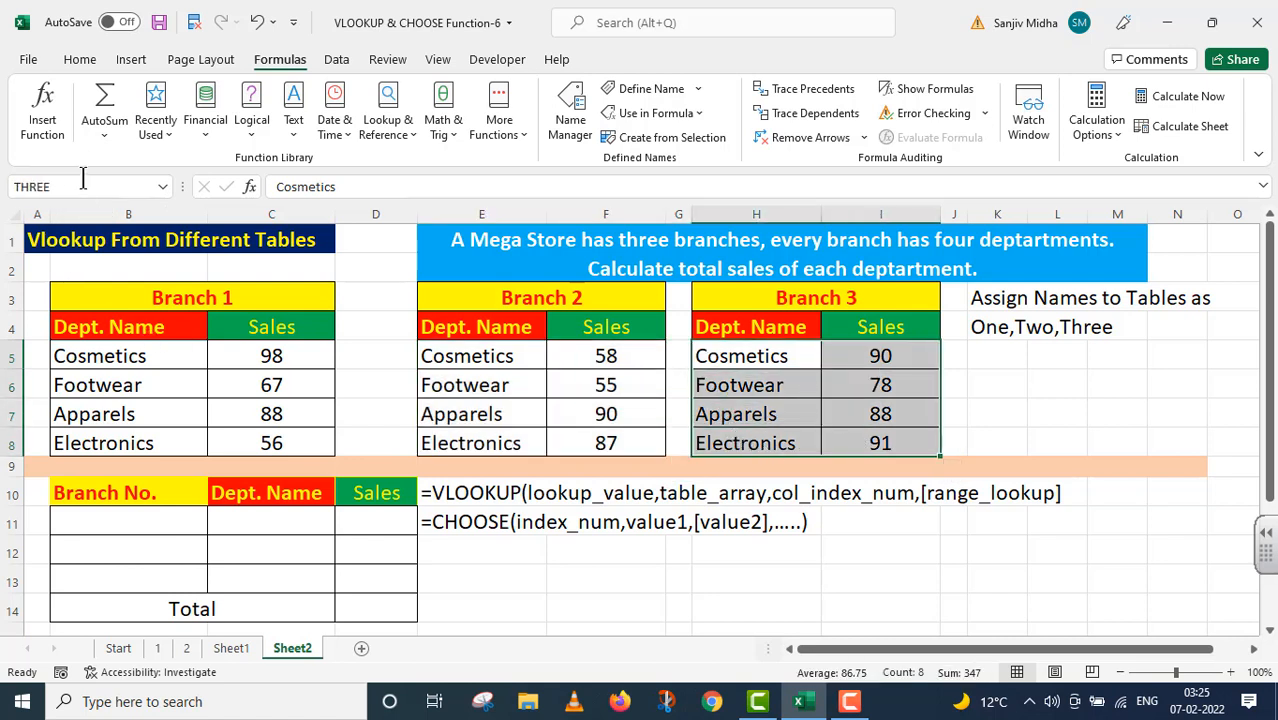
click(163, 187)
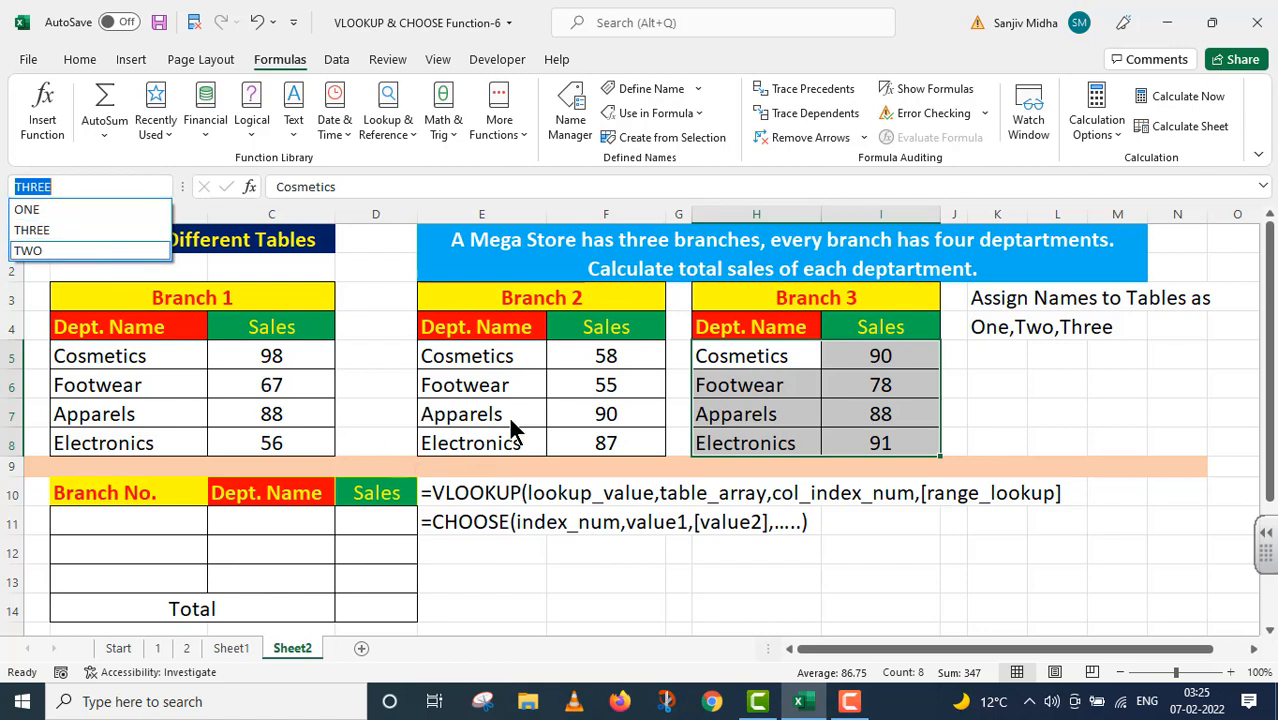
click(1033, 405)
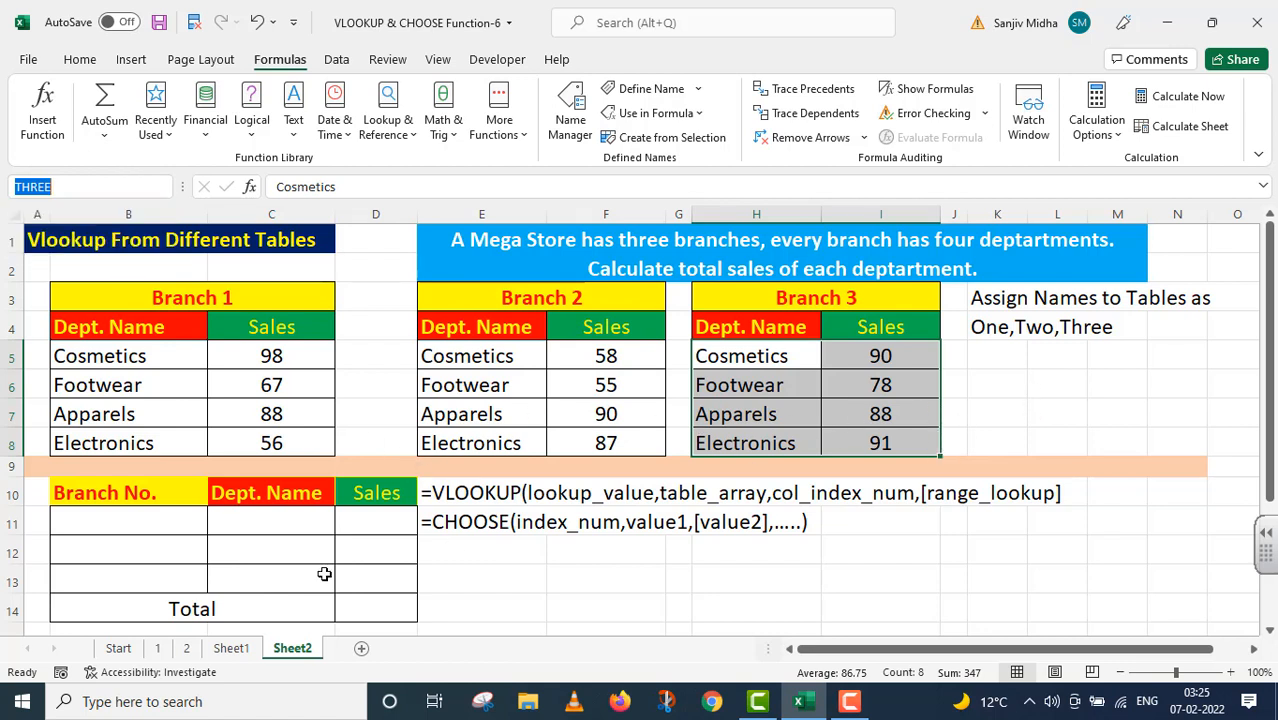
Enter the branch numbers 1, 2 and 3 in B11:B13 under Branch No
click(154, 520)
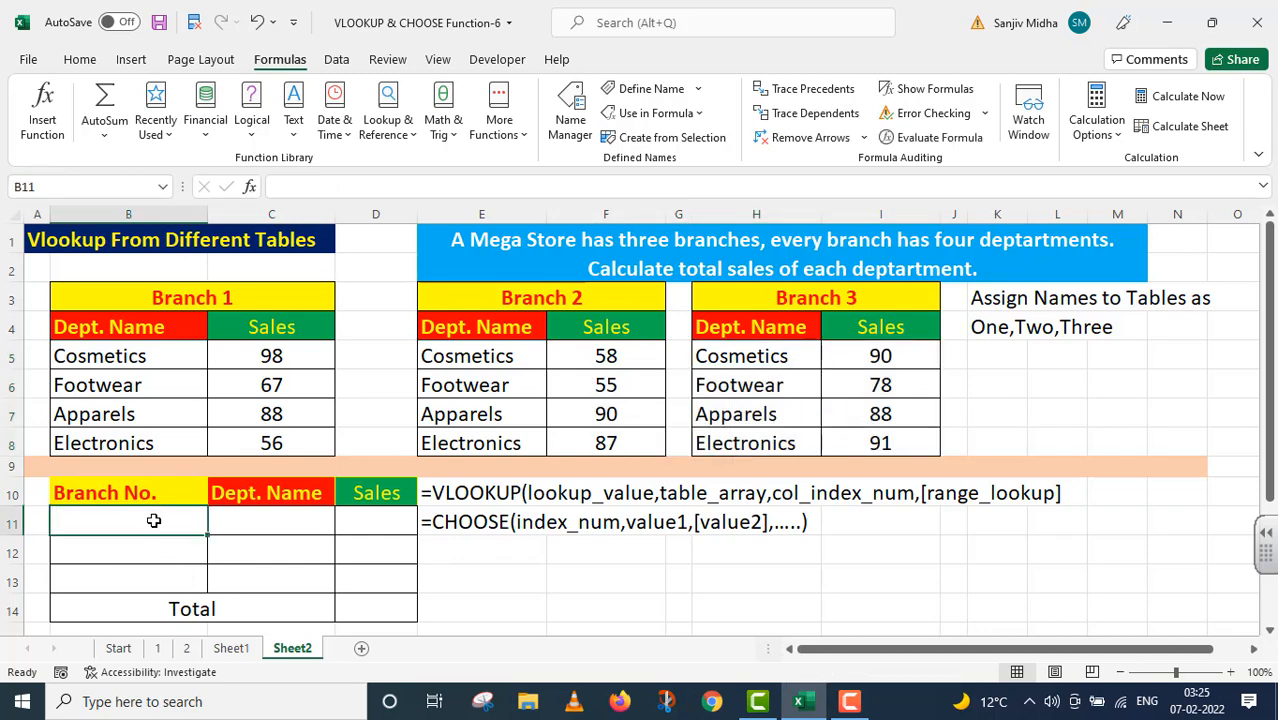
text(1)
key(Return)
text(2)
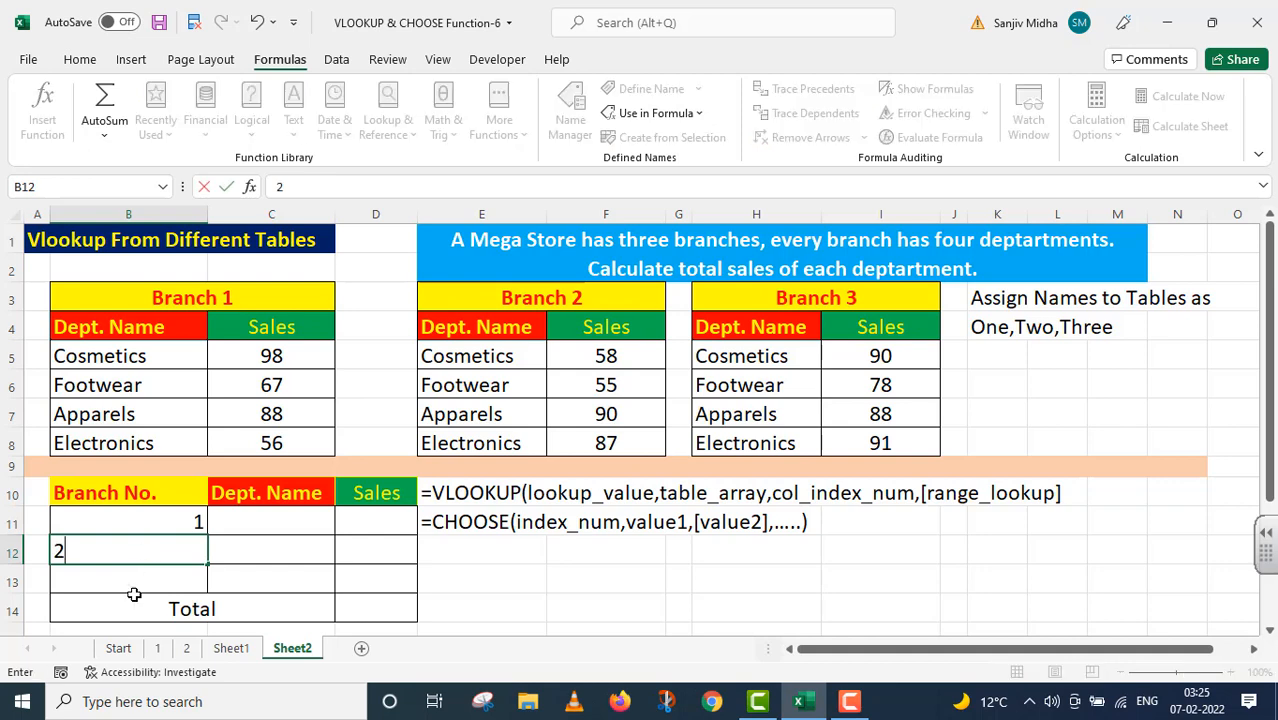
key(Return)
text(3)
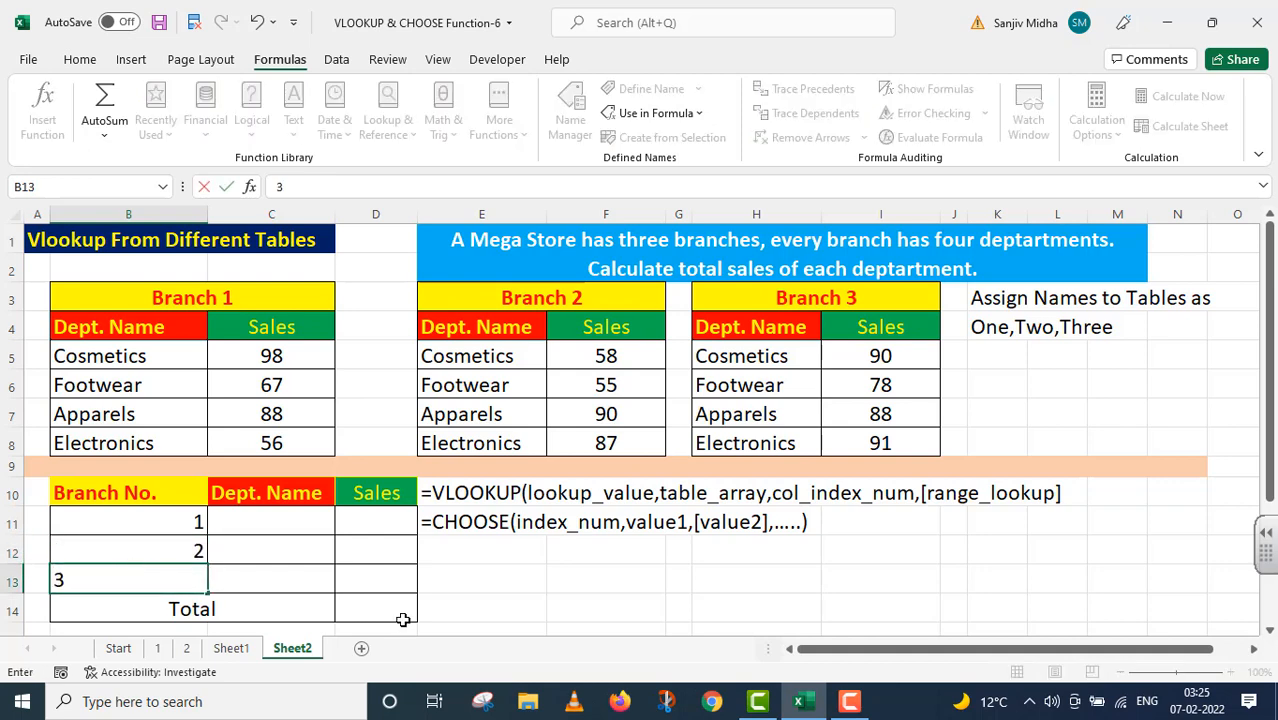
click(495, 616)
Add a data validation list to the first Dept. Name cell, C11, with the departments in =$B$5:$B$8 as its source
click(272, 520)
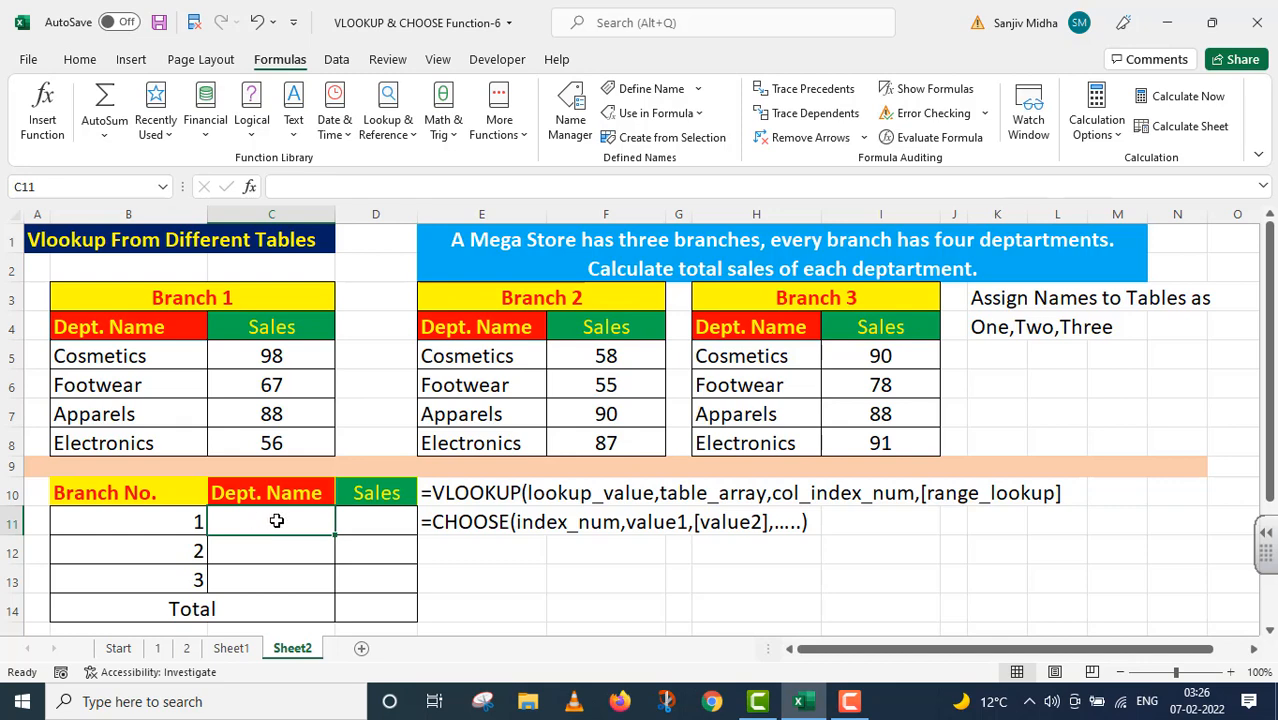
click(340, 60)
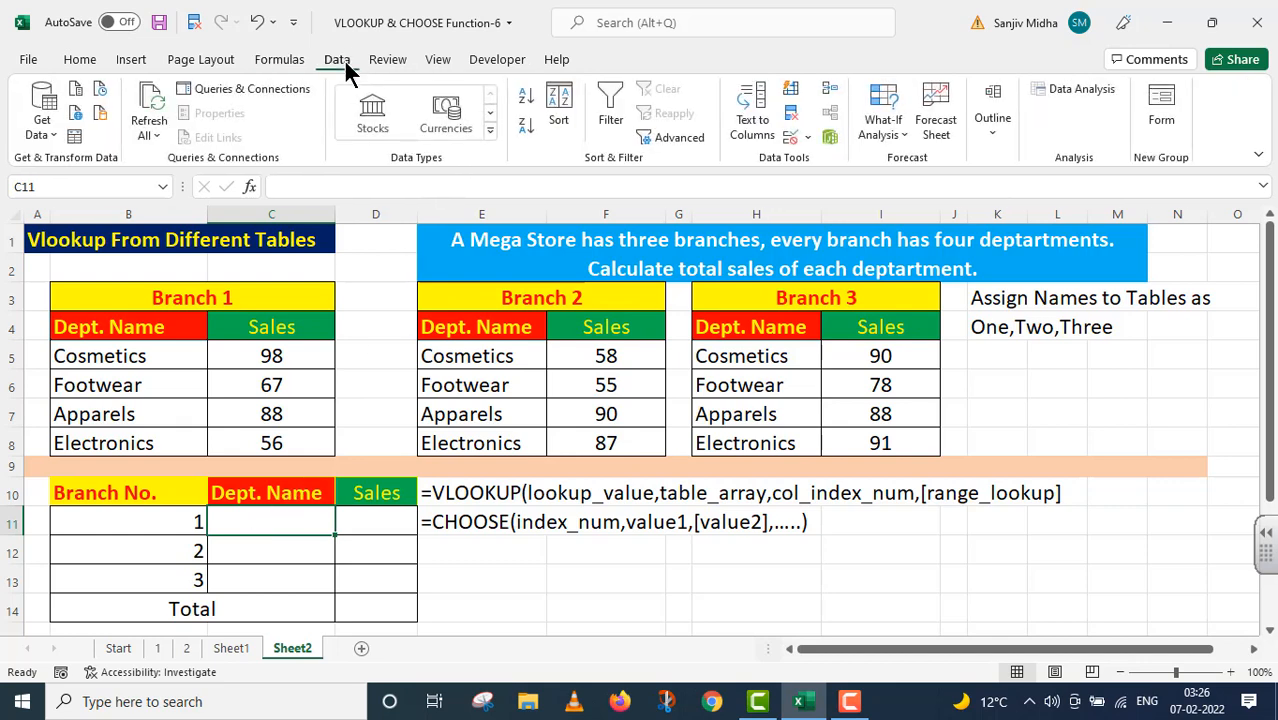
click(807, 138)
click(829, 166)
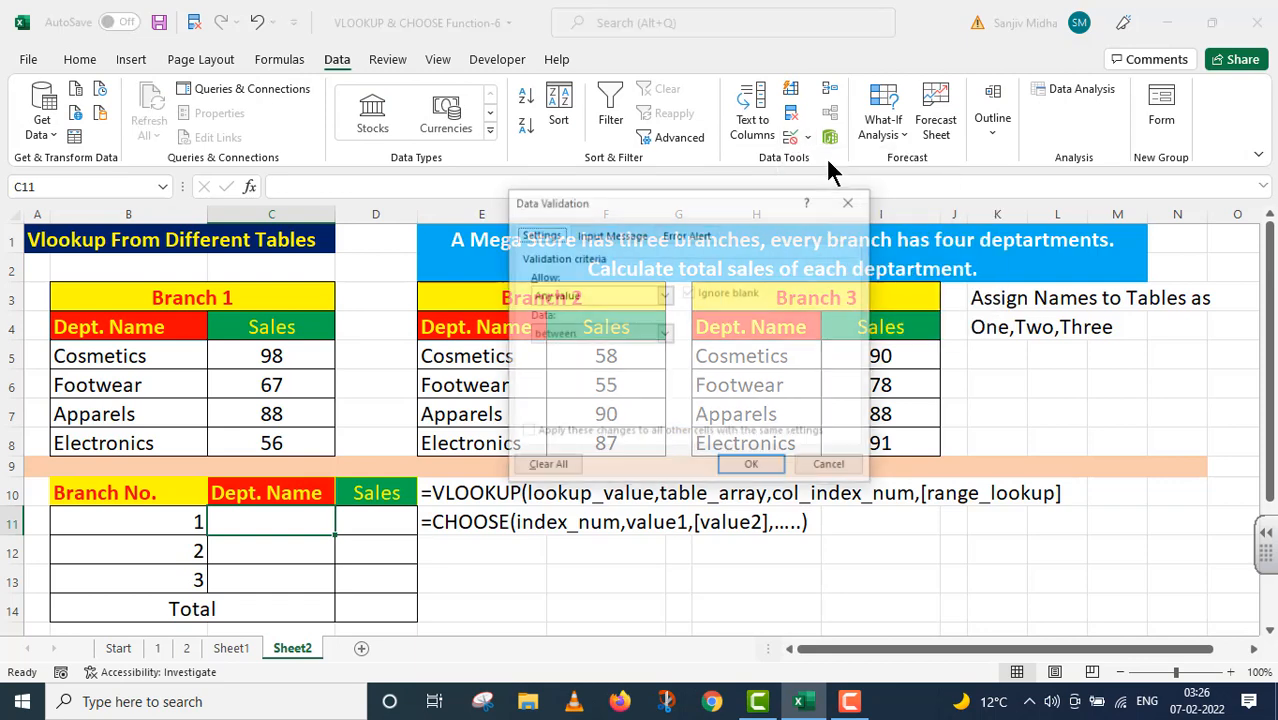
click(665, 296)
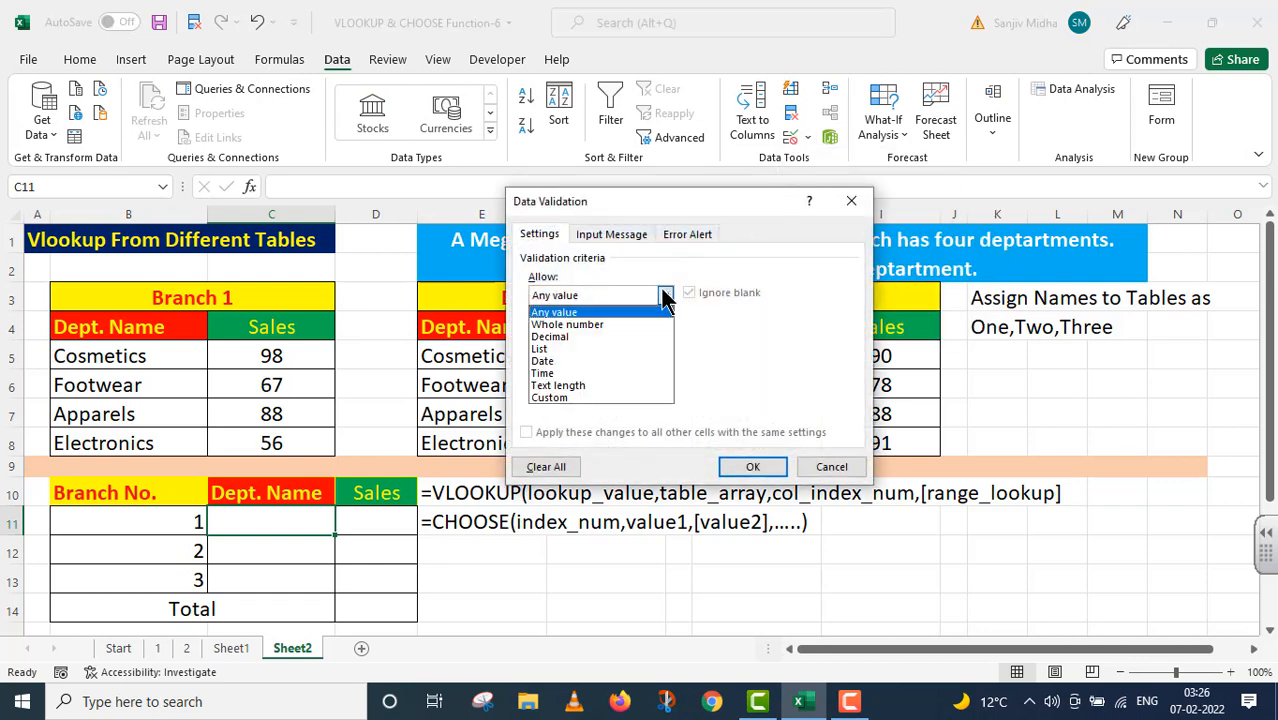
click(572, 349)
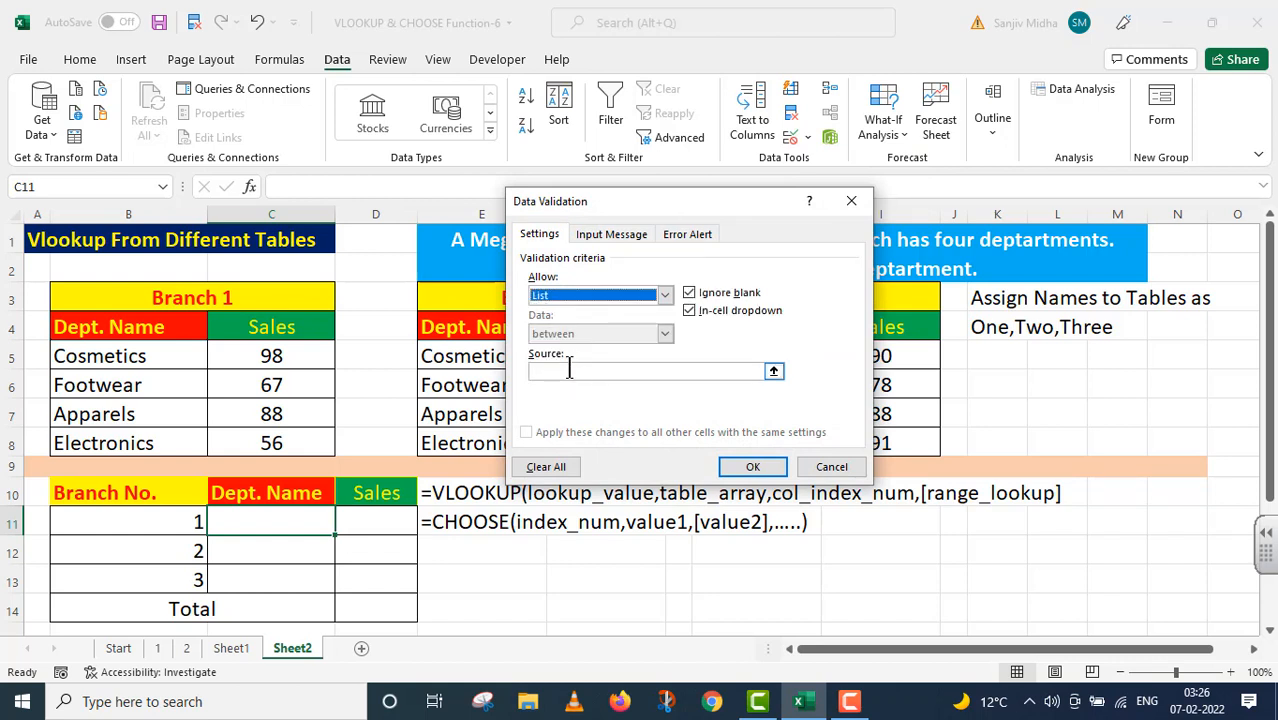
click(556, 371)
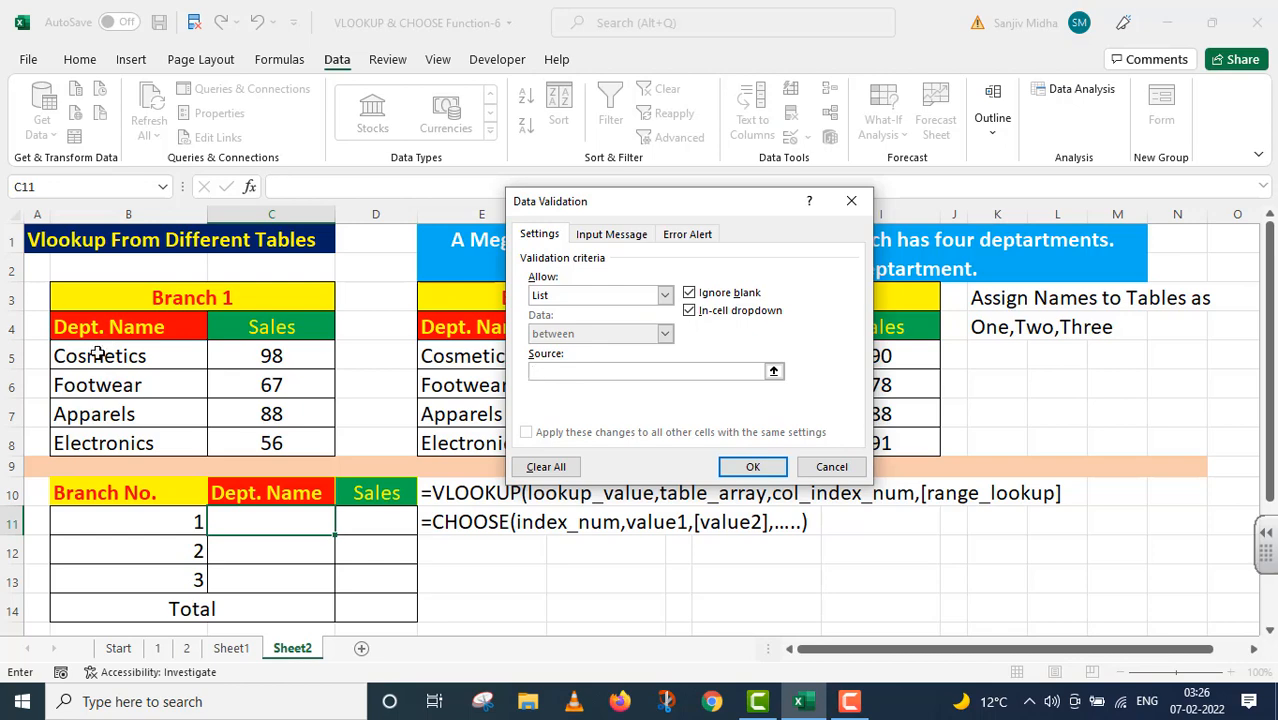
drag(98, 353, 100, 445)
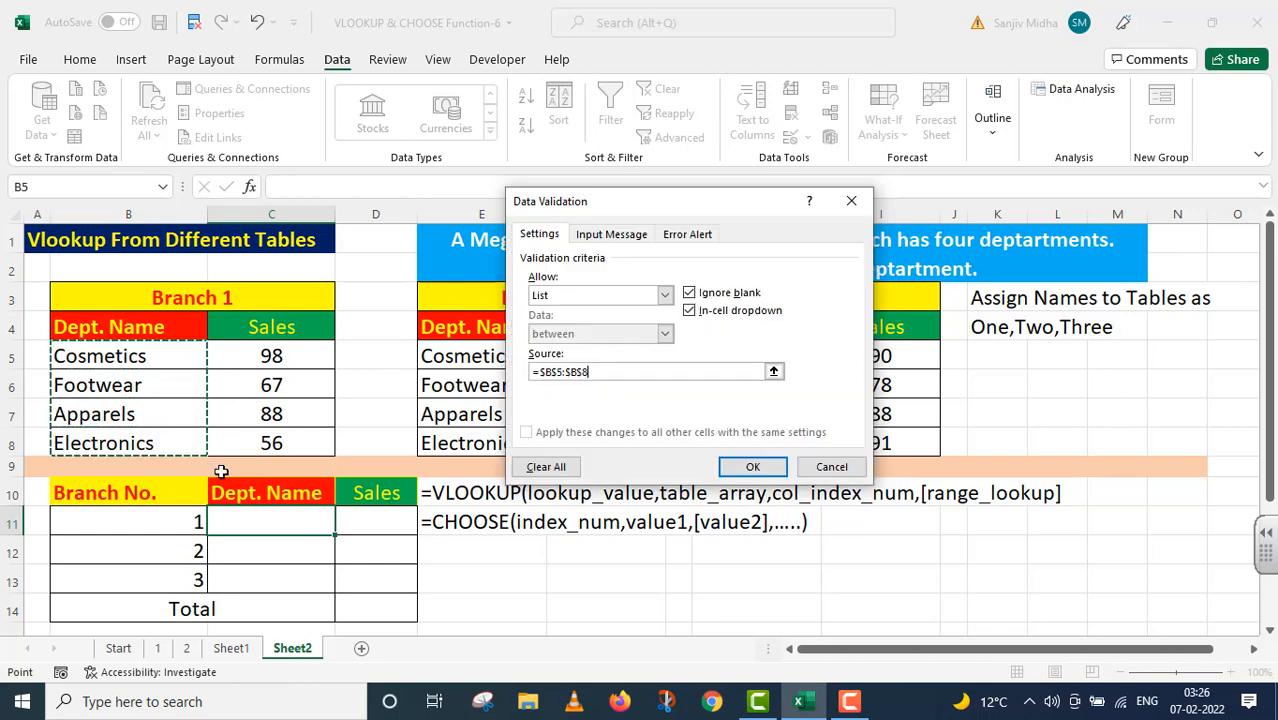
click(737, 464)
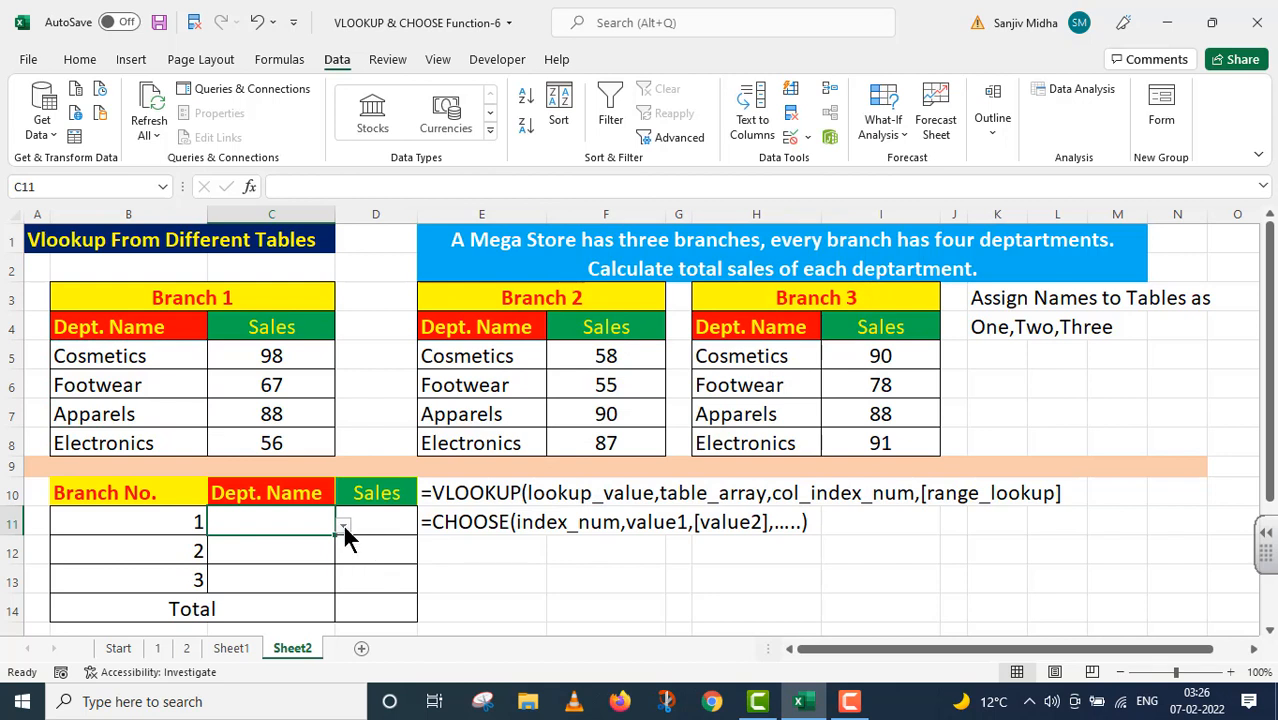
Try the department dropdown in C11 by choosing Cosmetics and then Footwear
click(343, 525)
click(285, 540)
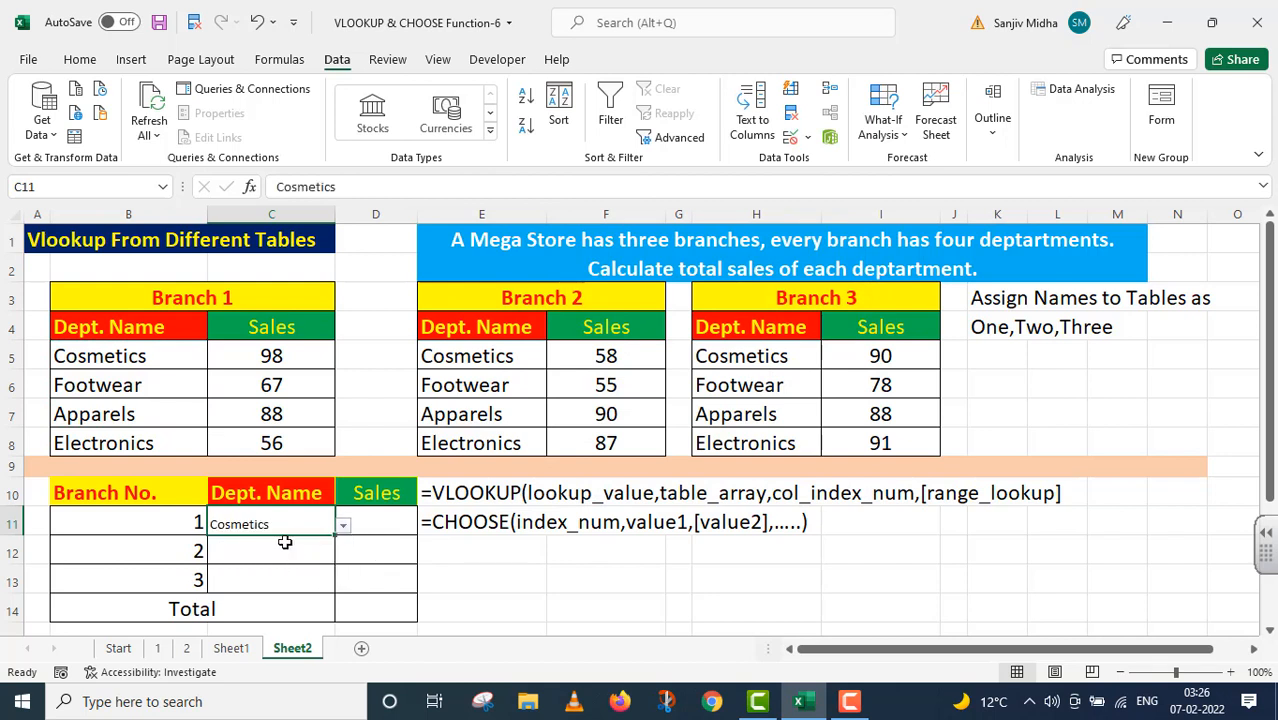
click(343, 525)
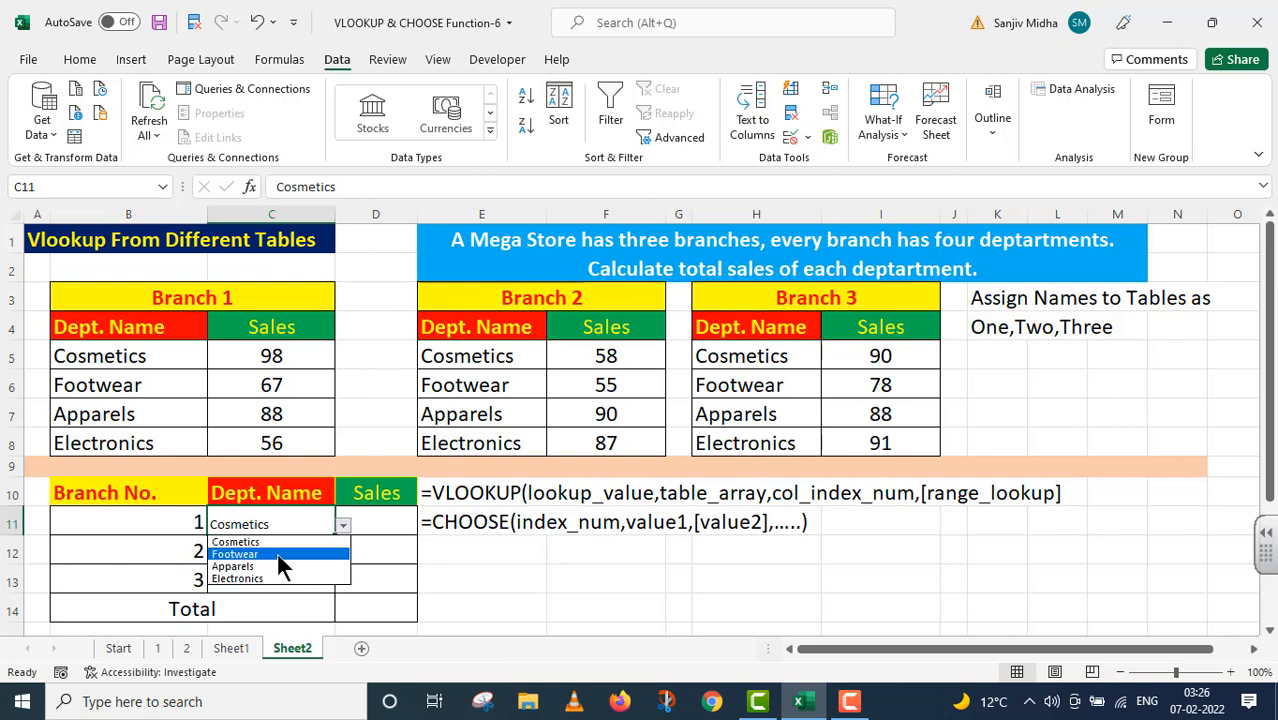
click(279, 545)
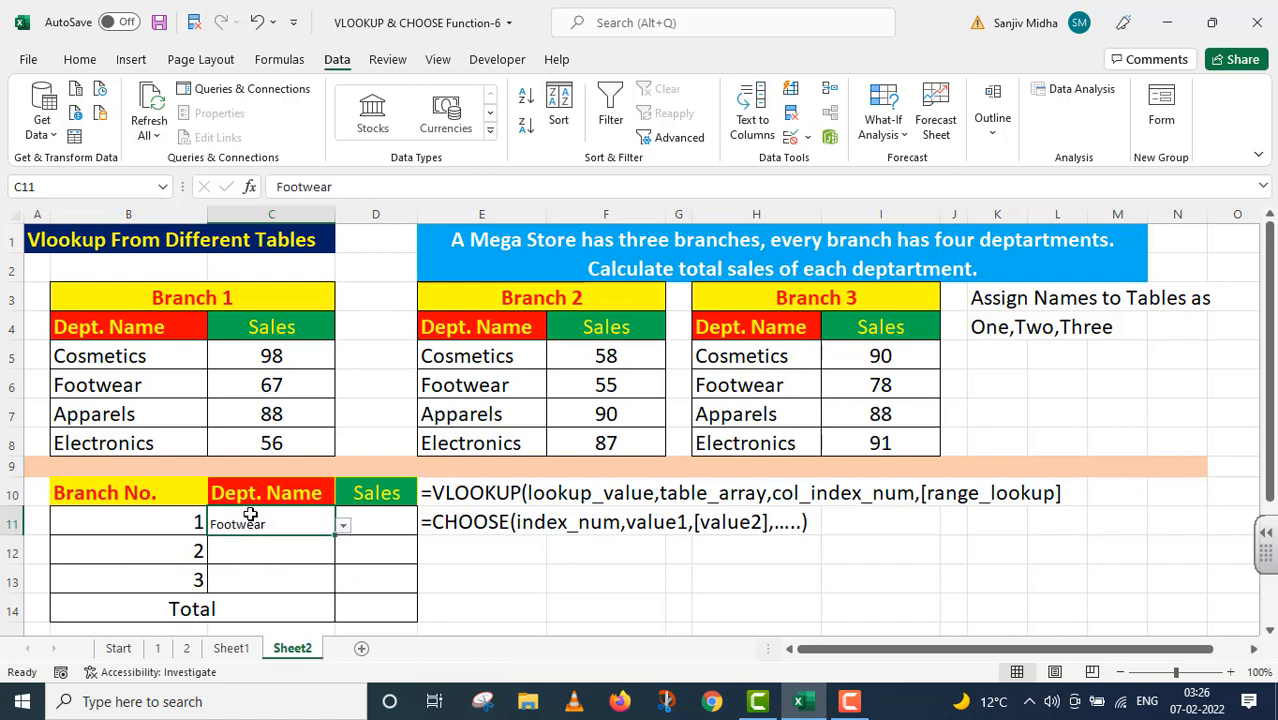
Set the font size of the Dept. Name and Sales entry cells C11:D13 to 18
mouse_move(250, 512)
mouse_down()
mouse_move(282, 582)
mouse_move(352, 576)
mouse_up()
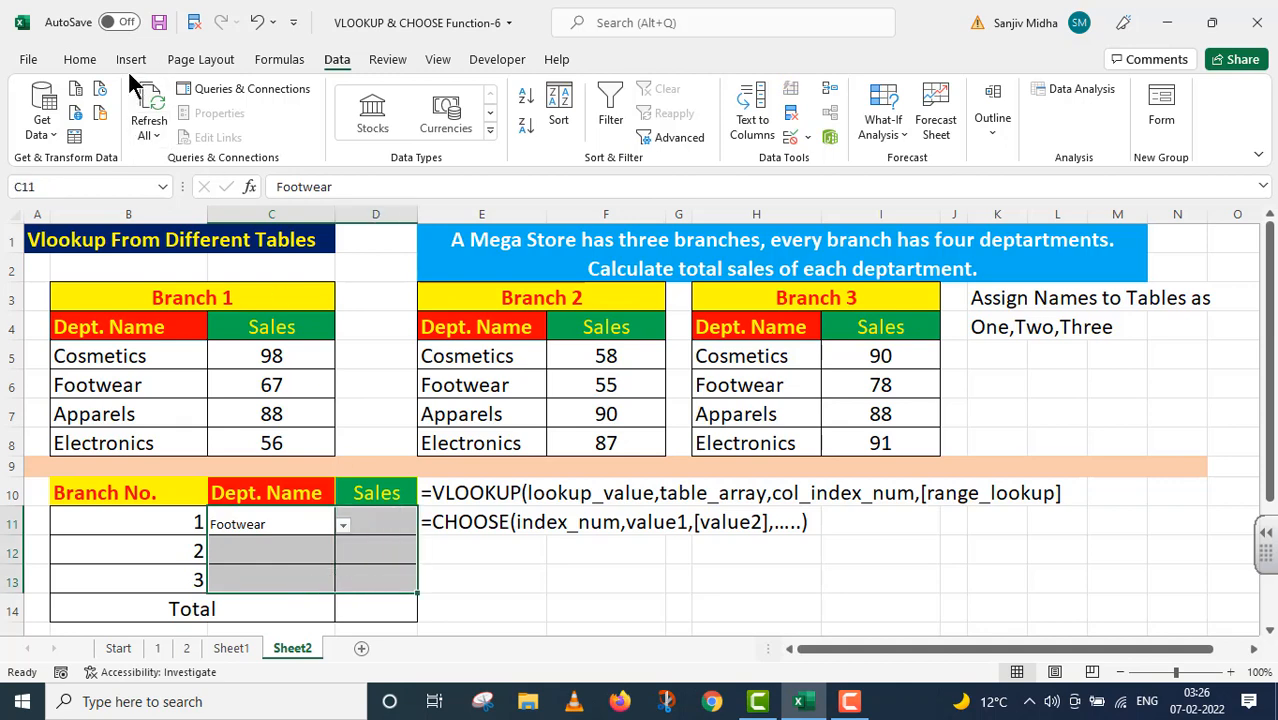
click(80, 62)
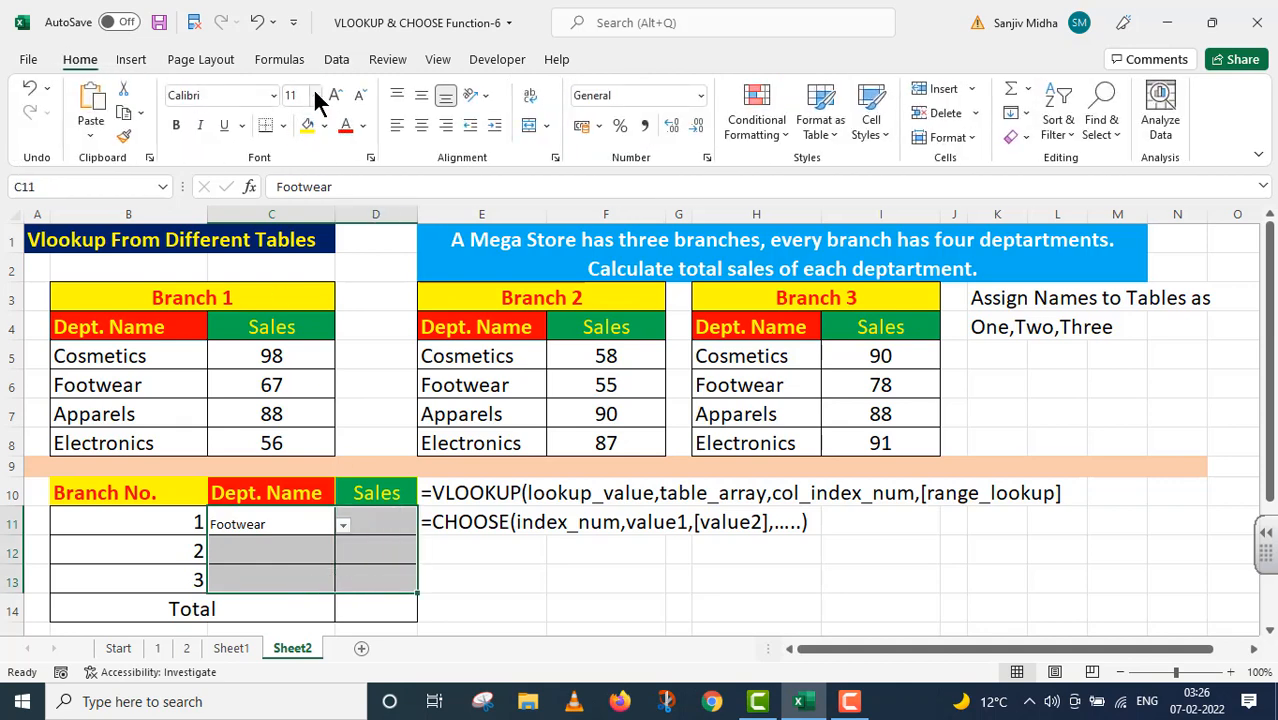
click(314, 94)
click(299, 270)
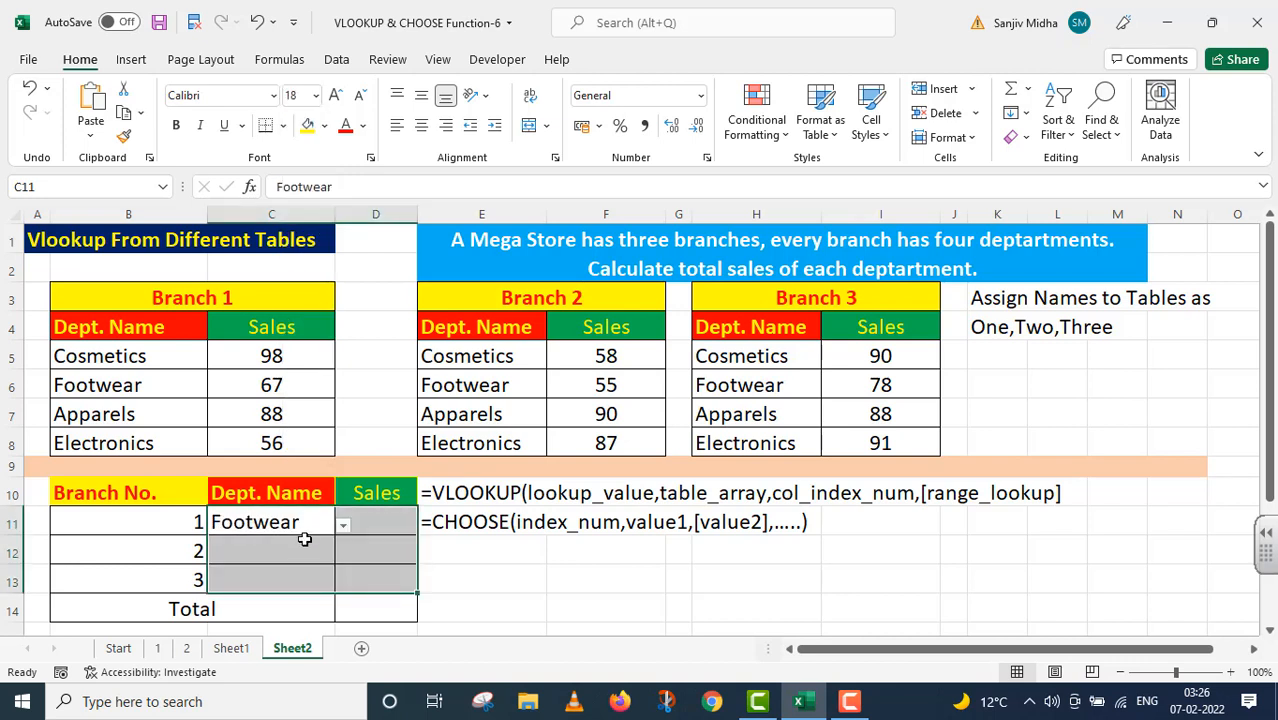
Switch the department in C11 to Apparels and then to Electronics using its dropdown list
click(309, 522)
click(343, 525)
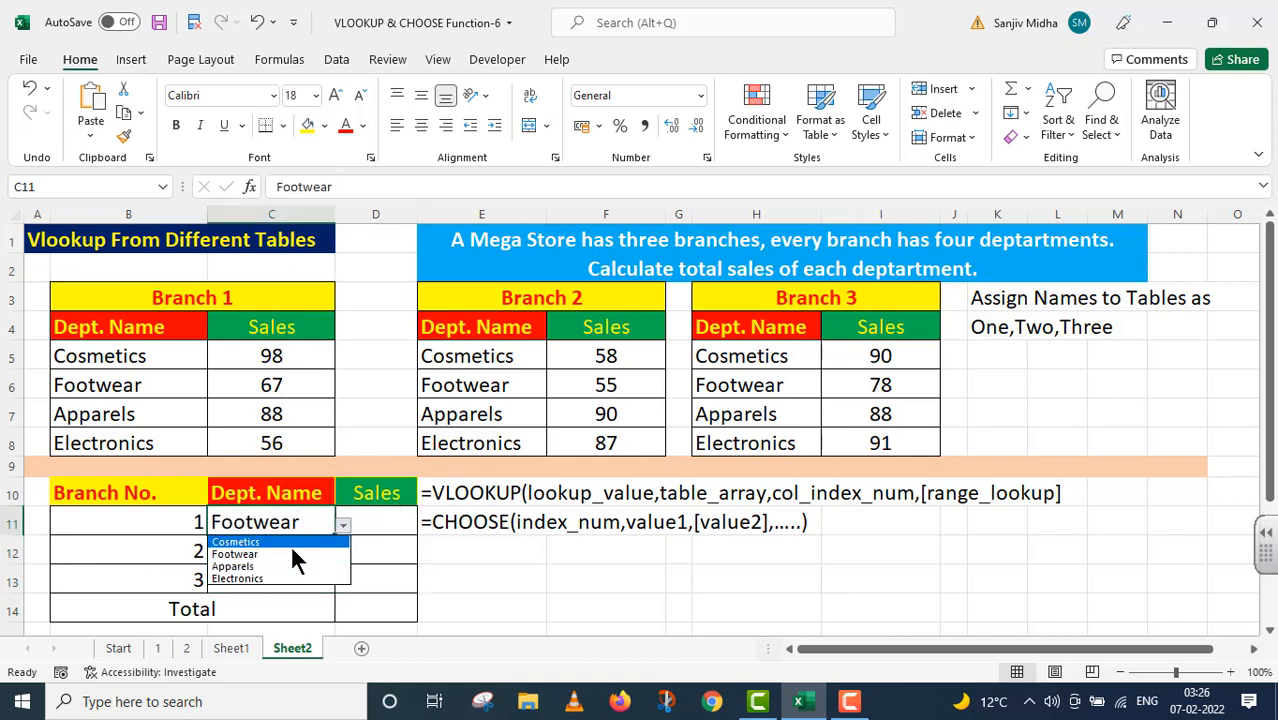
click(284, 567)
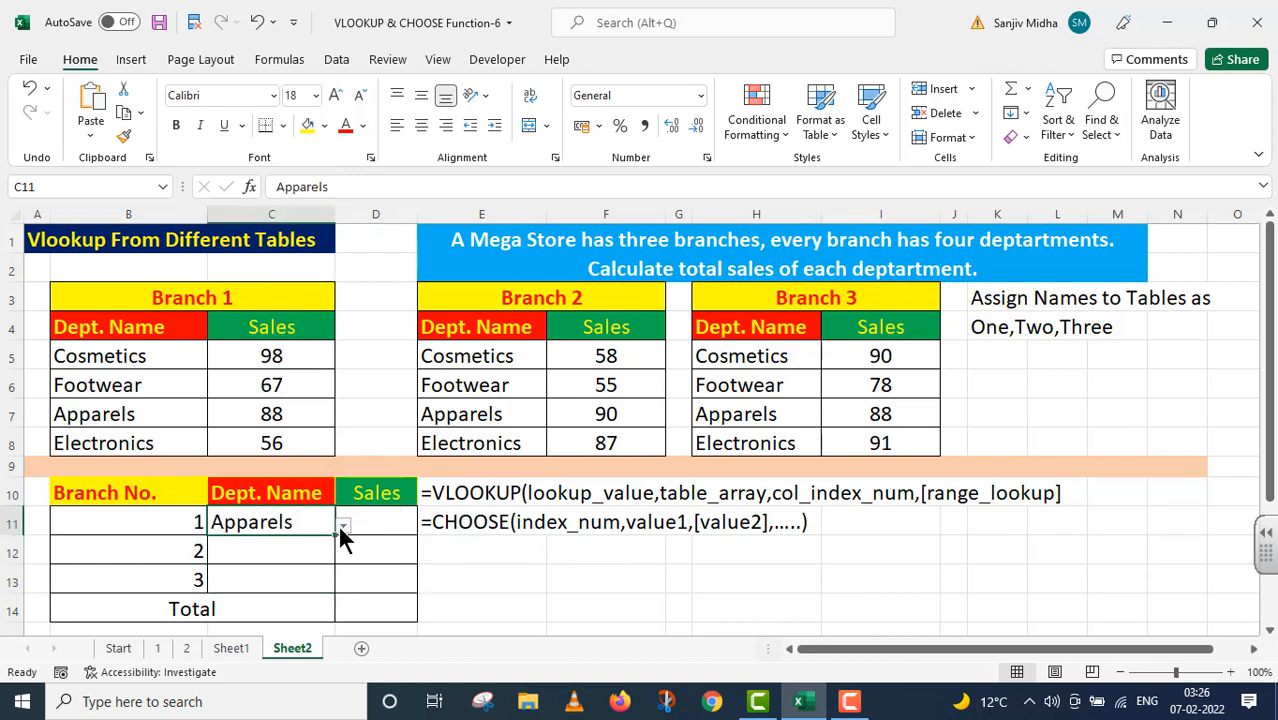
click(342, 526)
click(278, 579)
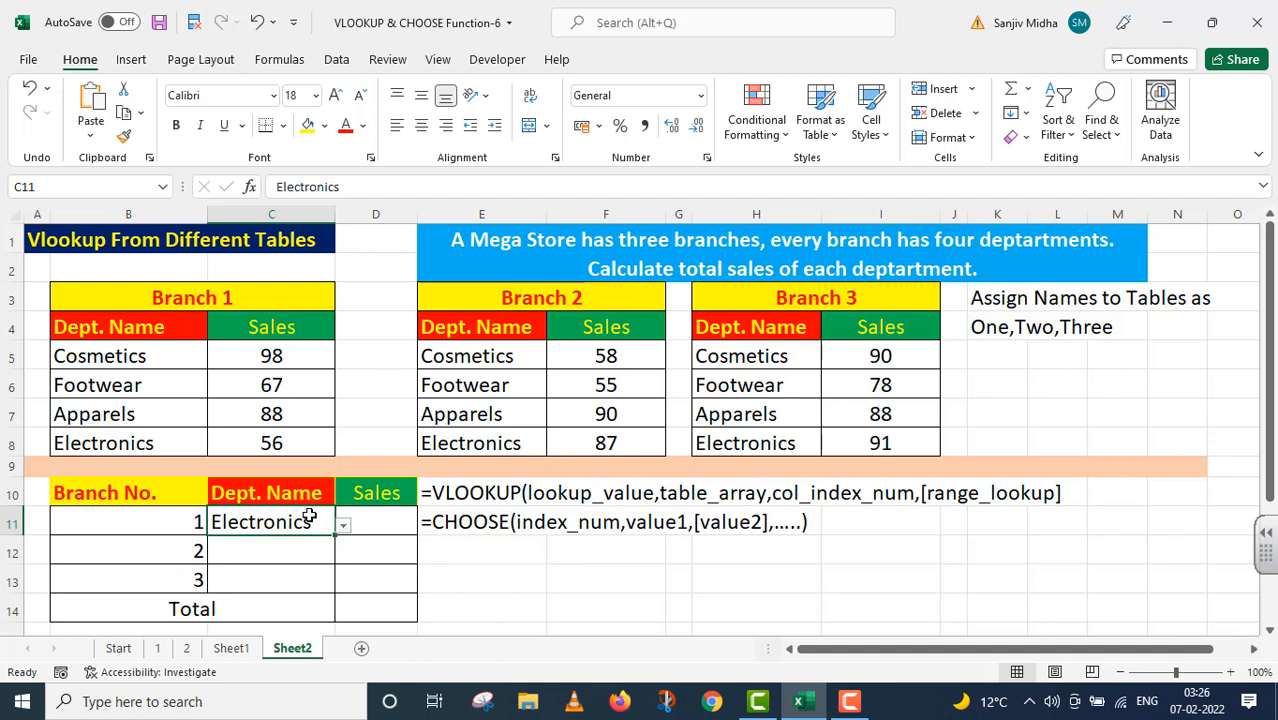
Copy the dropdown cell C11 into C12 and C13 for branches 2 and 3
key(ctrl+c)
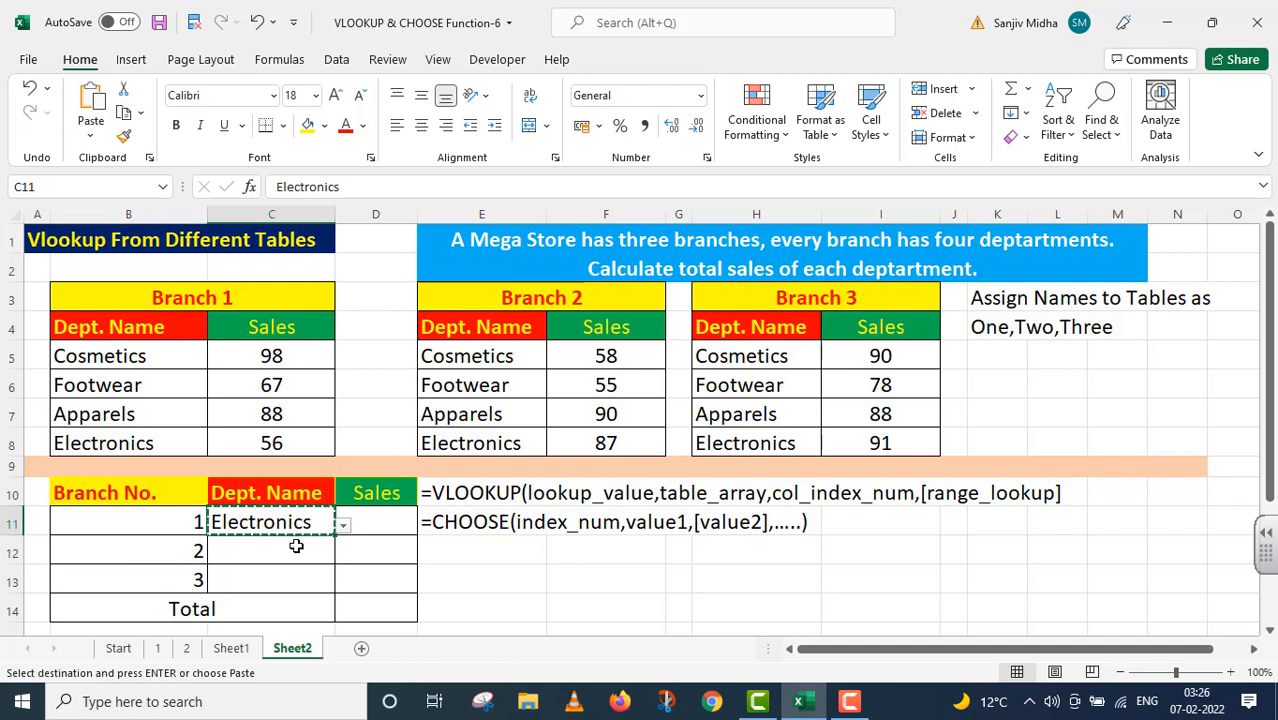
click(292, 548)
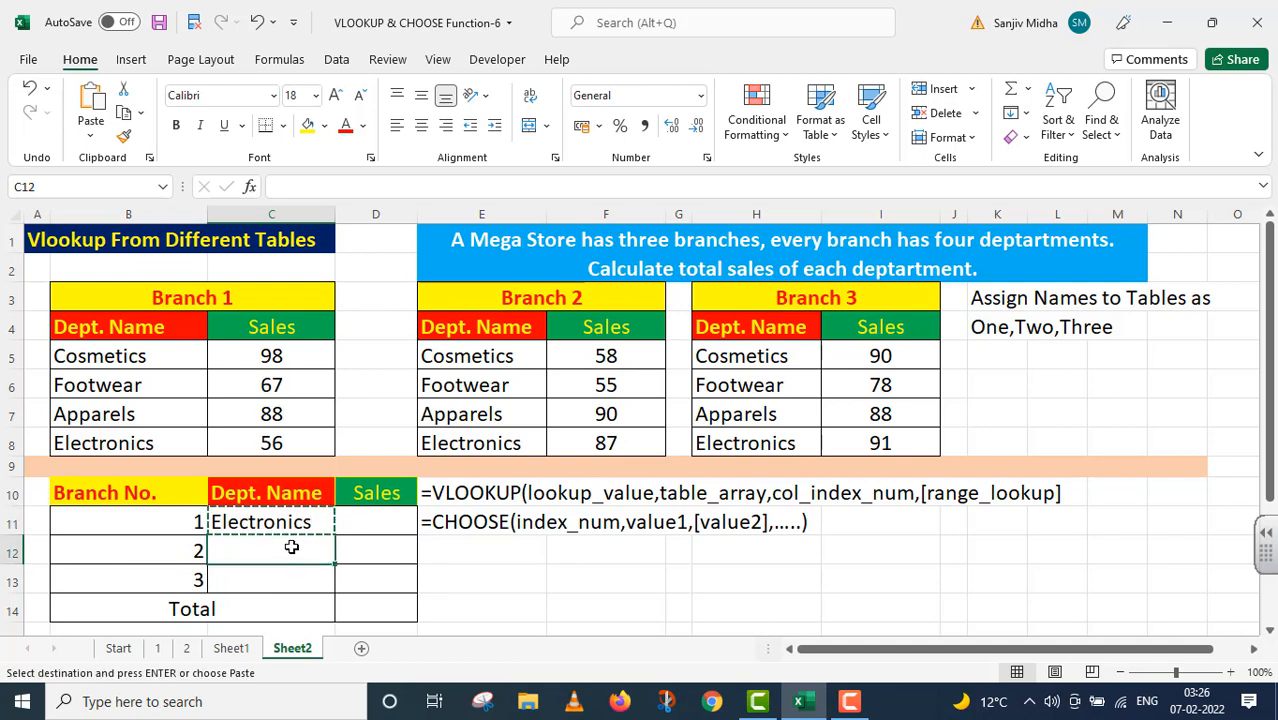
key(ctrl+v)
click(243, 580)
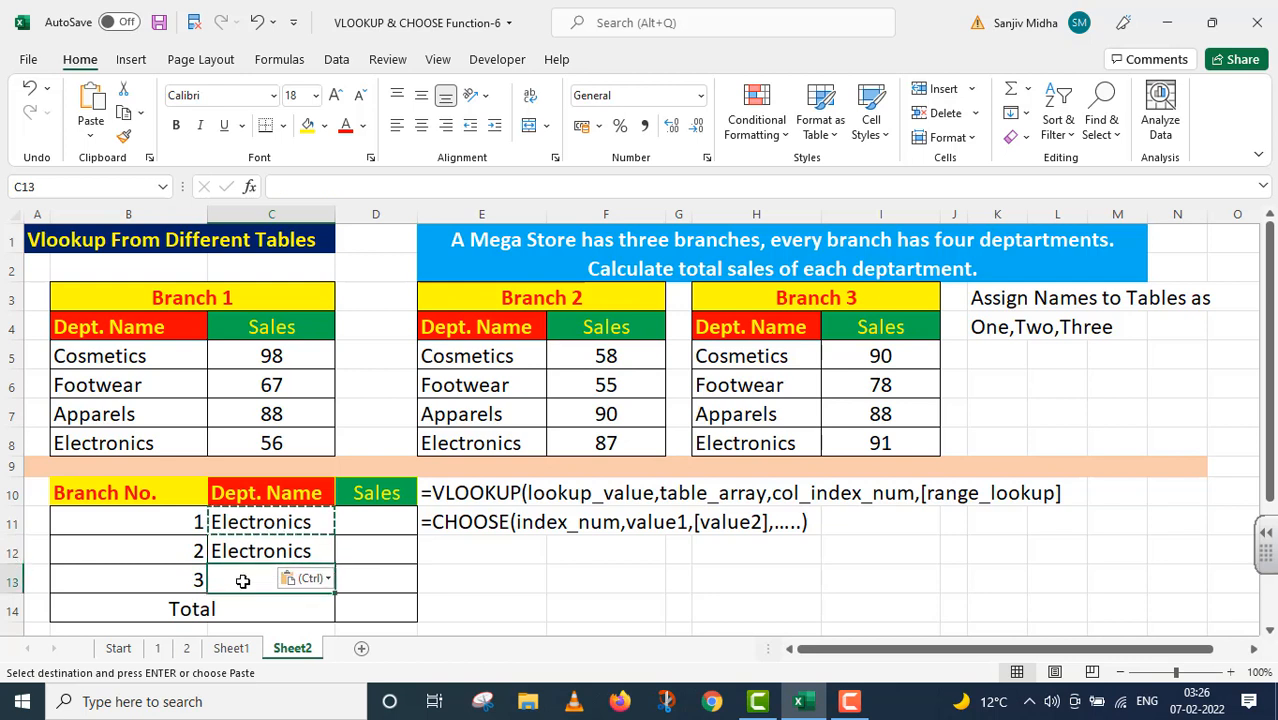
key(ctrl+v)
Try the copied dropdowns by choosing Cosmetics in C13, Footwear in C12 and Cosmetics in C11
click(343, 582)
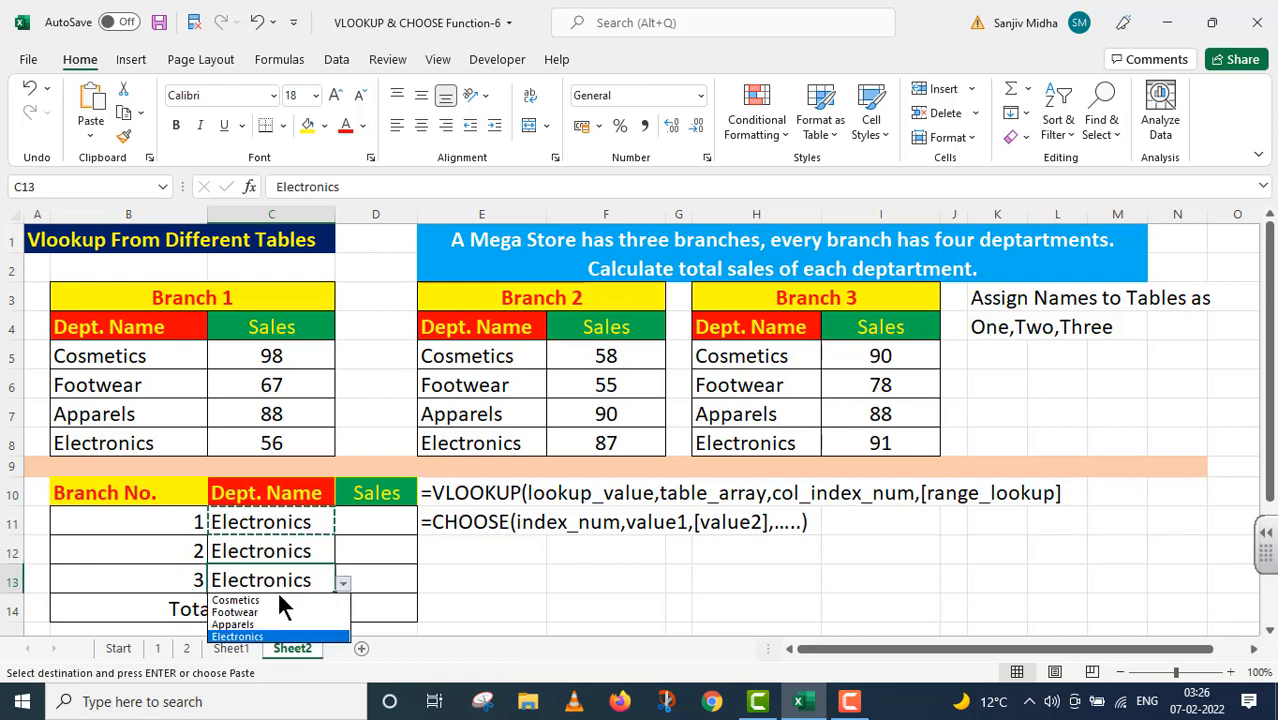
click(272, 600)
click(310, 554)
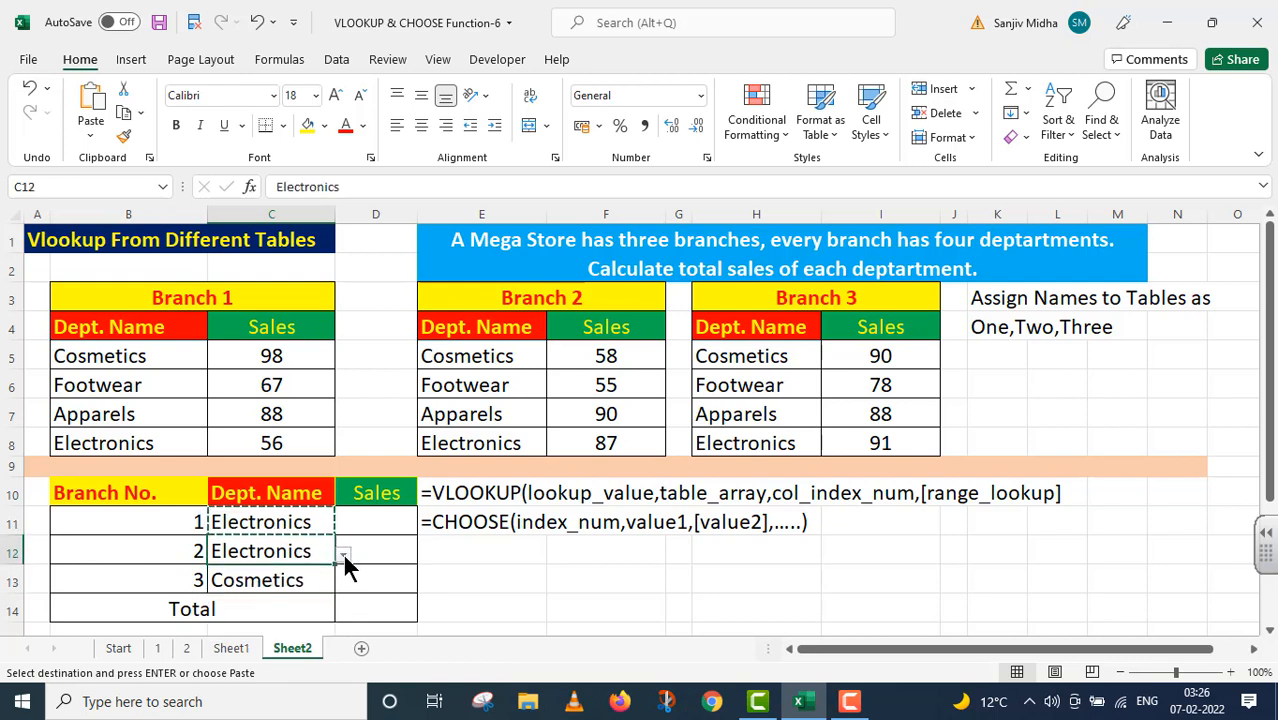
click(343, 555)
click(257, 581)
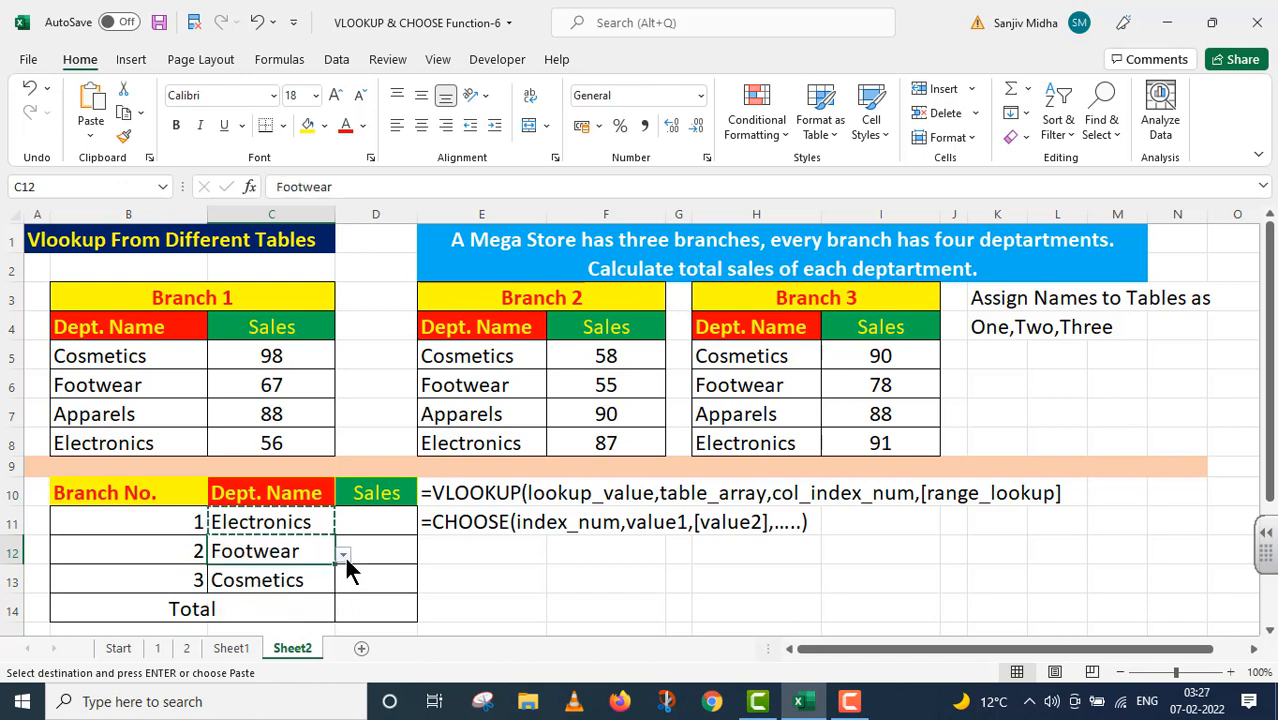
click(328, 524)
click(342, 526)
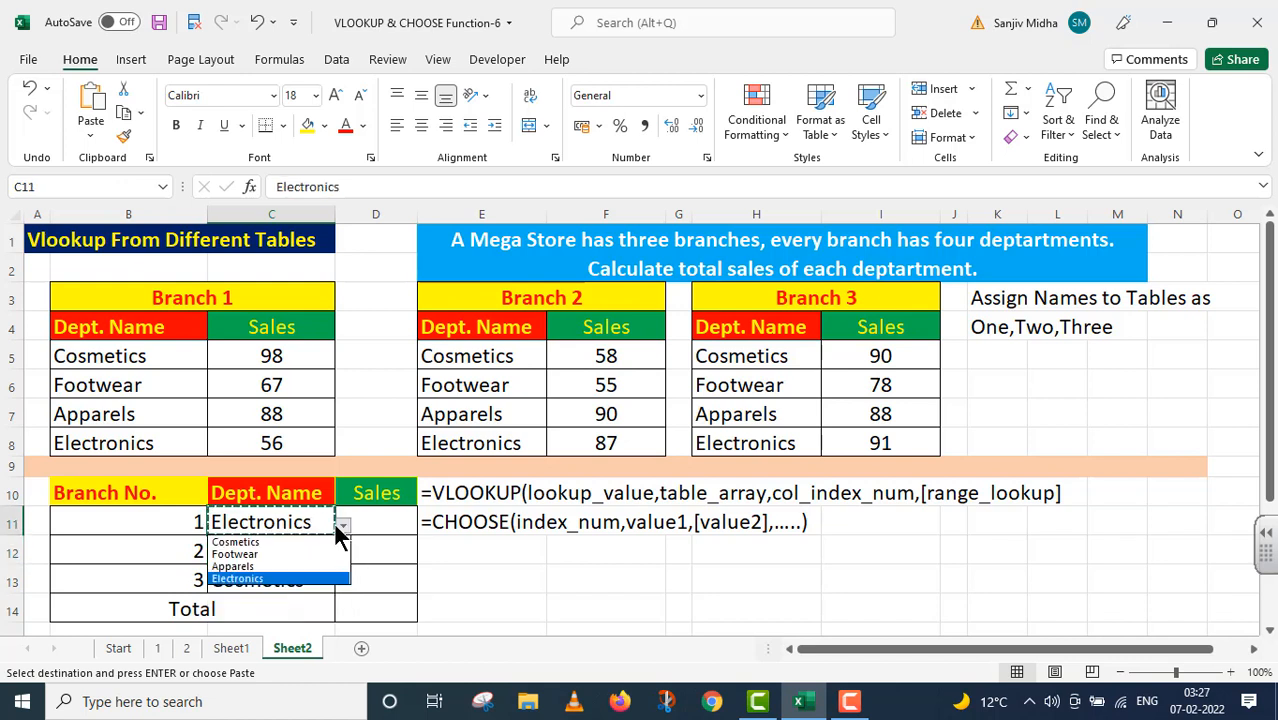
click(277, 541)
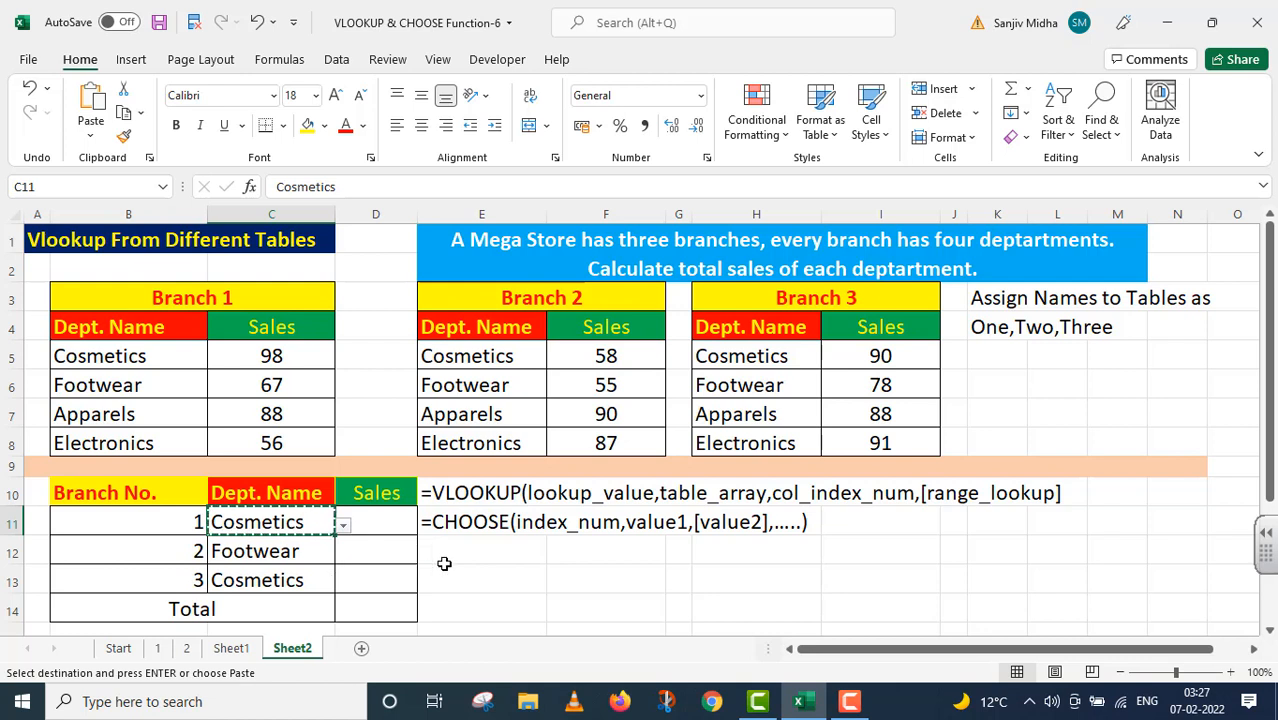
click(446, 563)
key(Down)
key(Down)
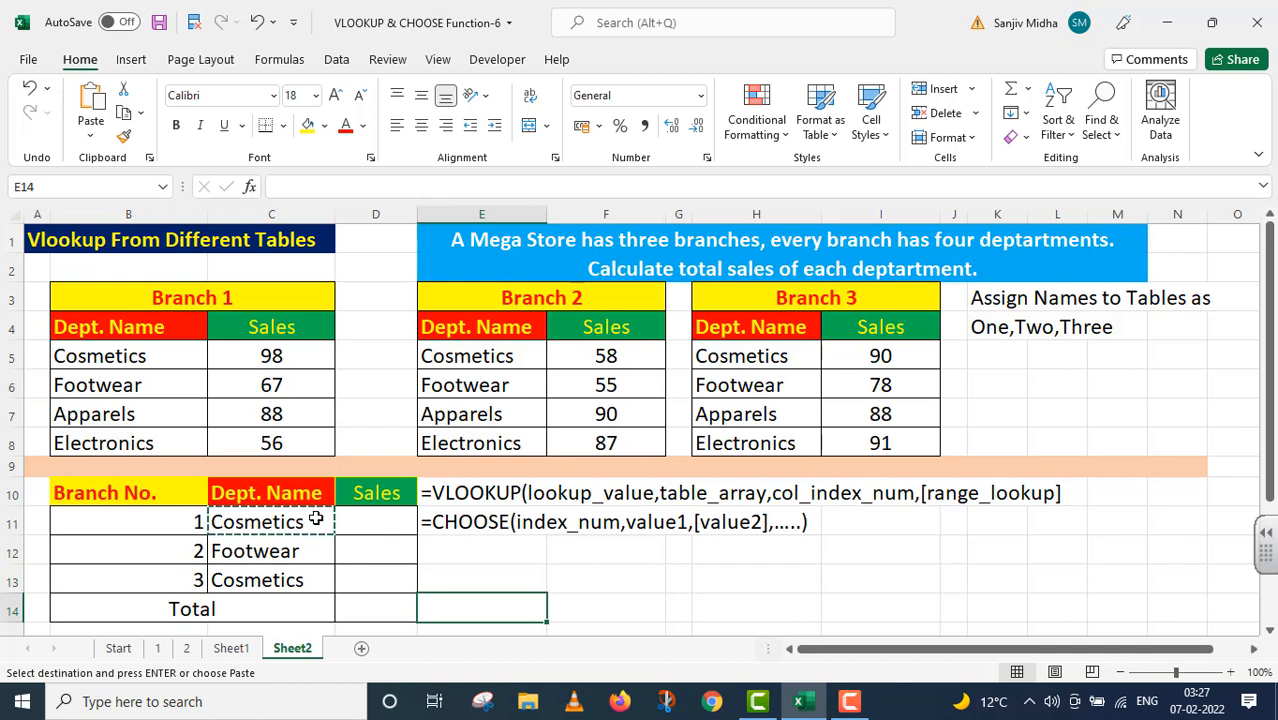
Choose Electronics from the dropdown for all three branches in C11:C13
click(315, 518)
click(341, 522)
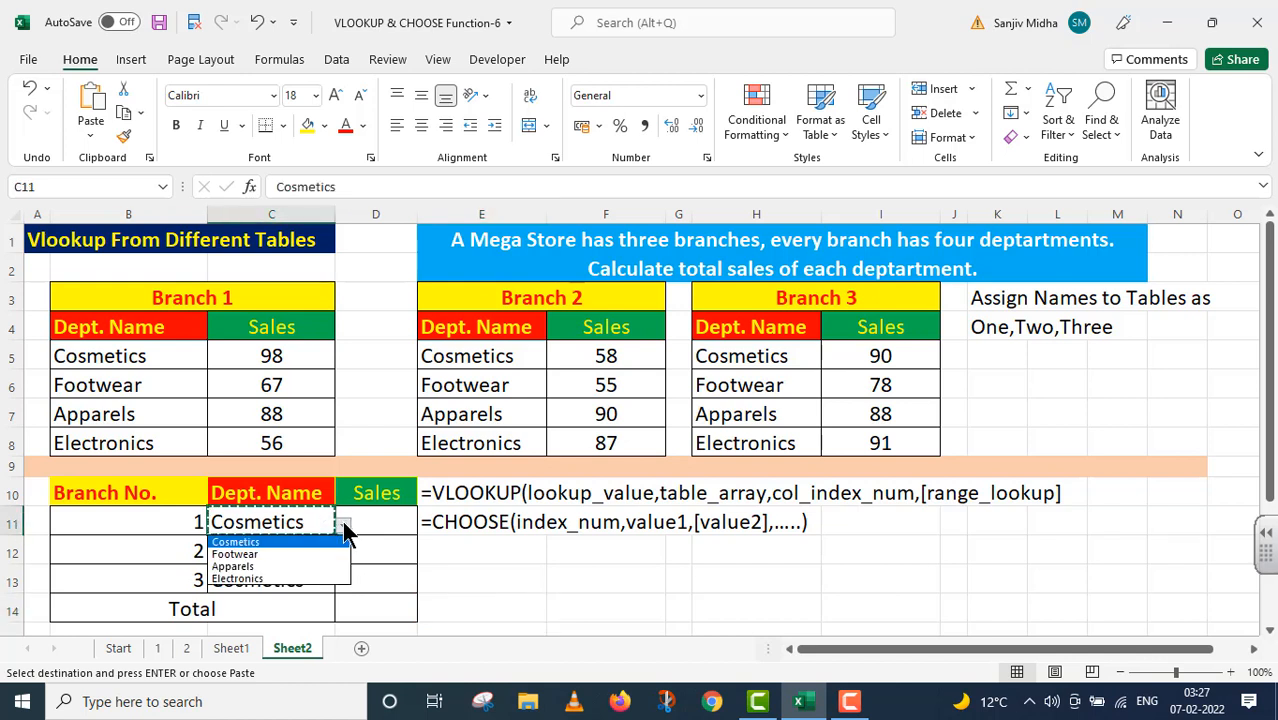
click(276, 578)
click(277, 551)
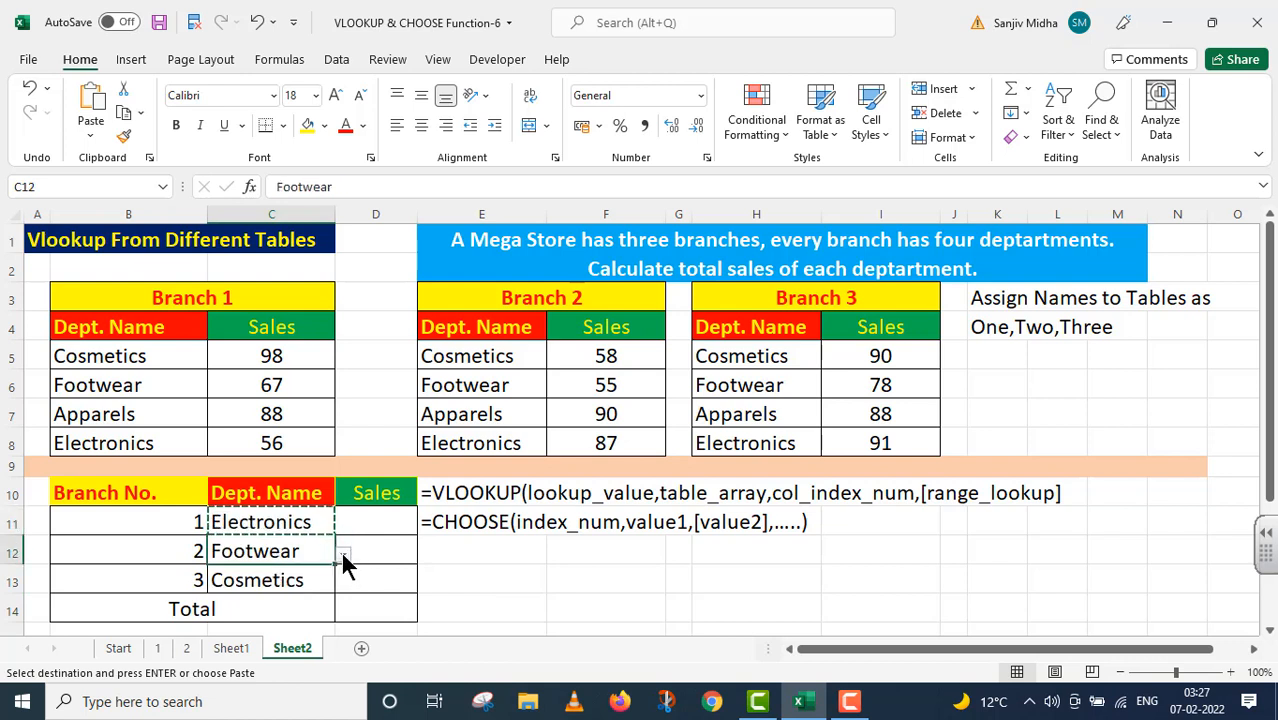
click(343, 556)
click(262, 607)
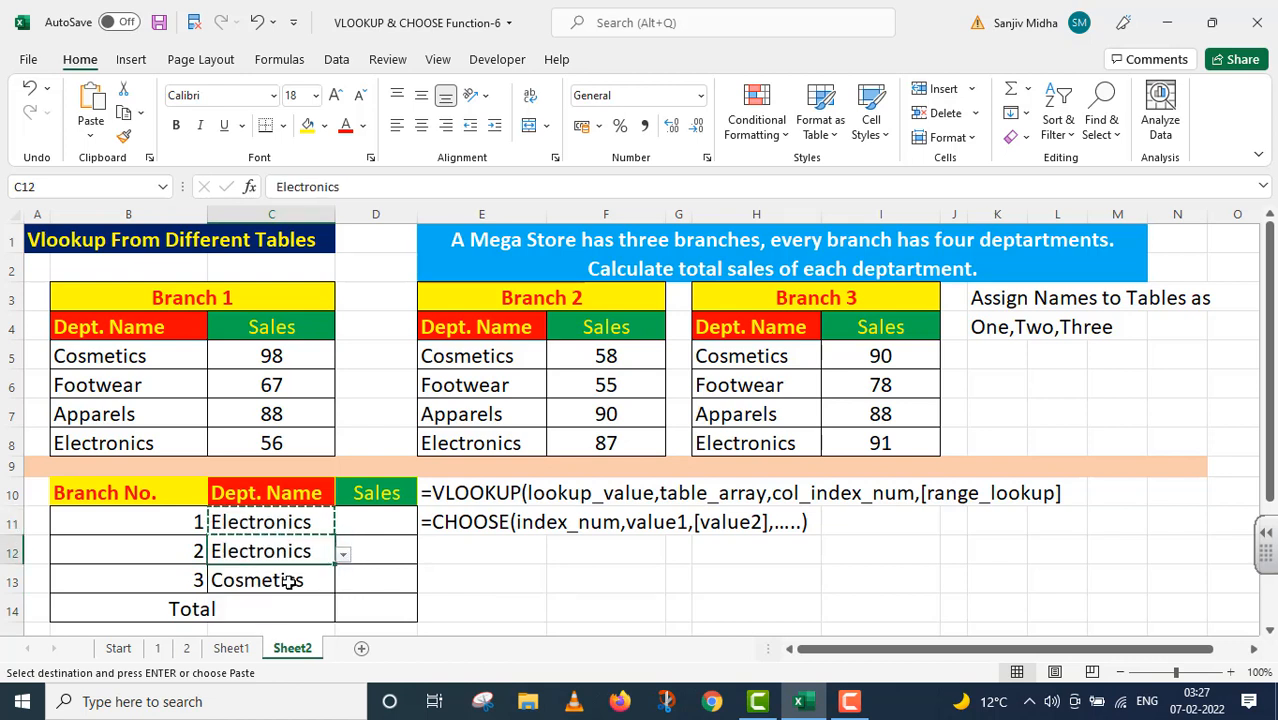
click(290, 582)
click(342, 583)
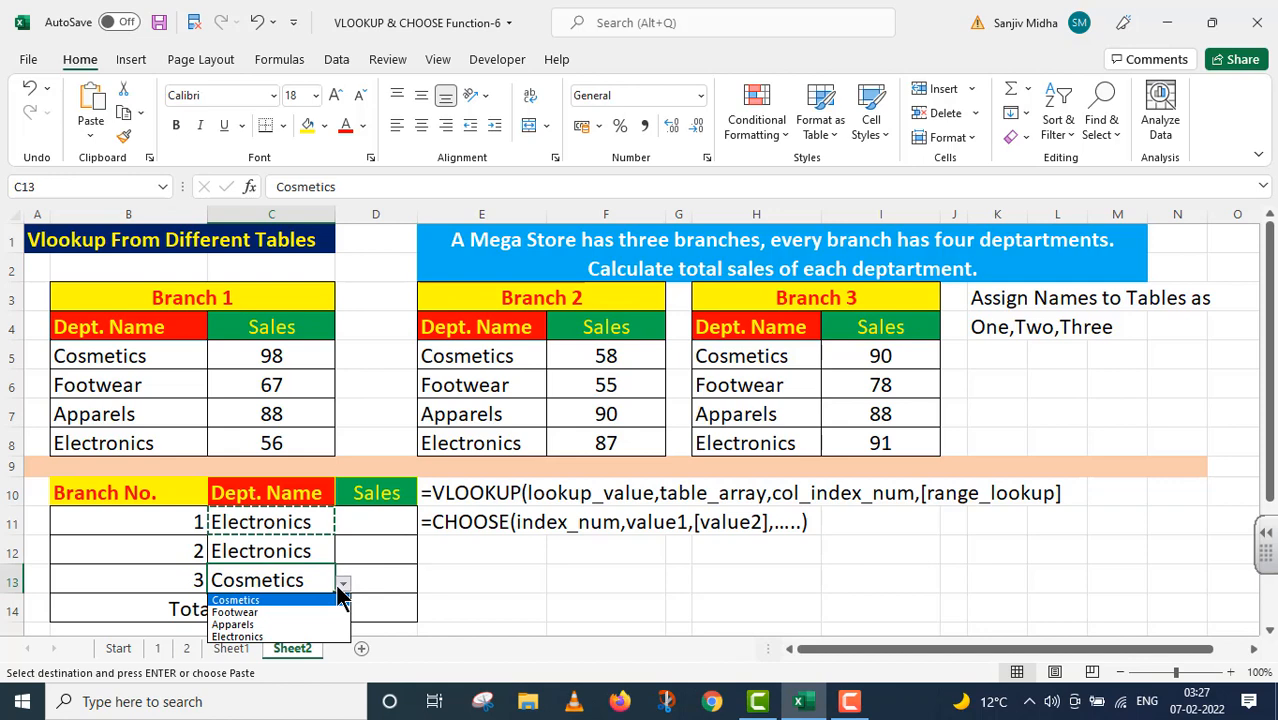
click(258, 636)
double_click(555, 556)
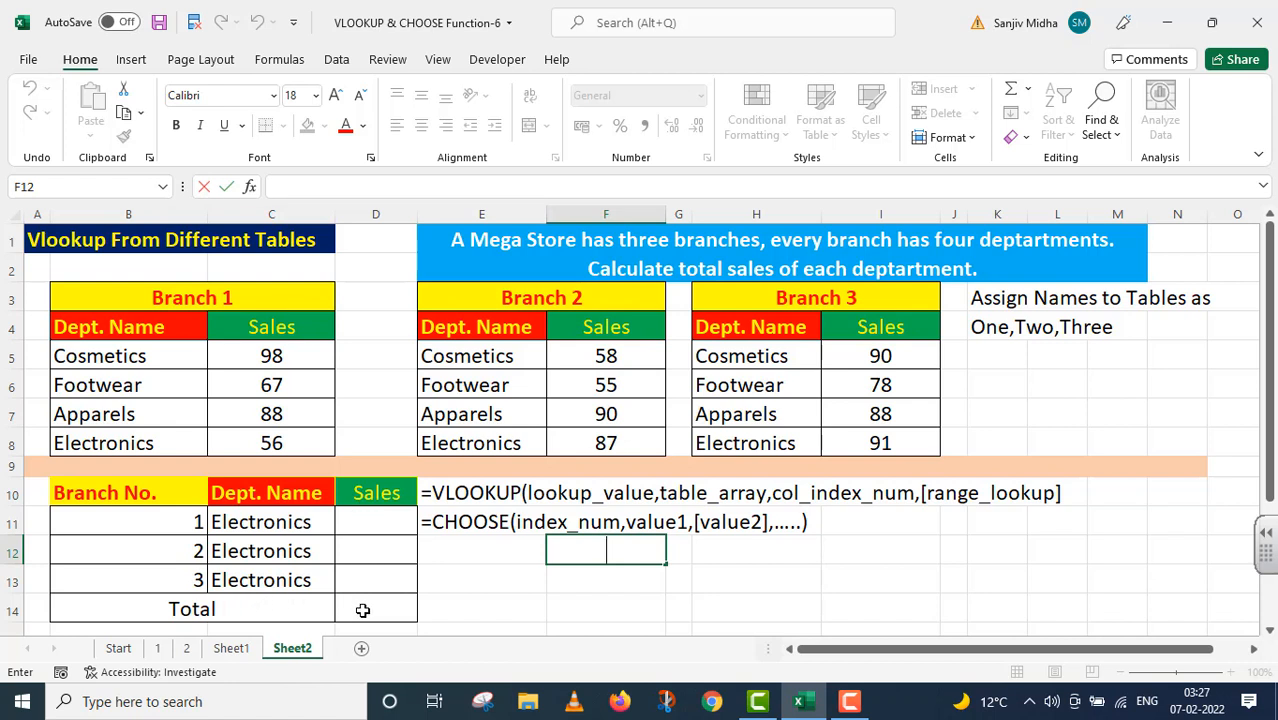
Start a VLOOKUP formula in the first Sales cell, D11, with C11 as the lookup value
click(370, 519)
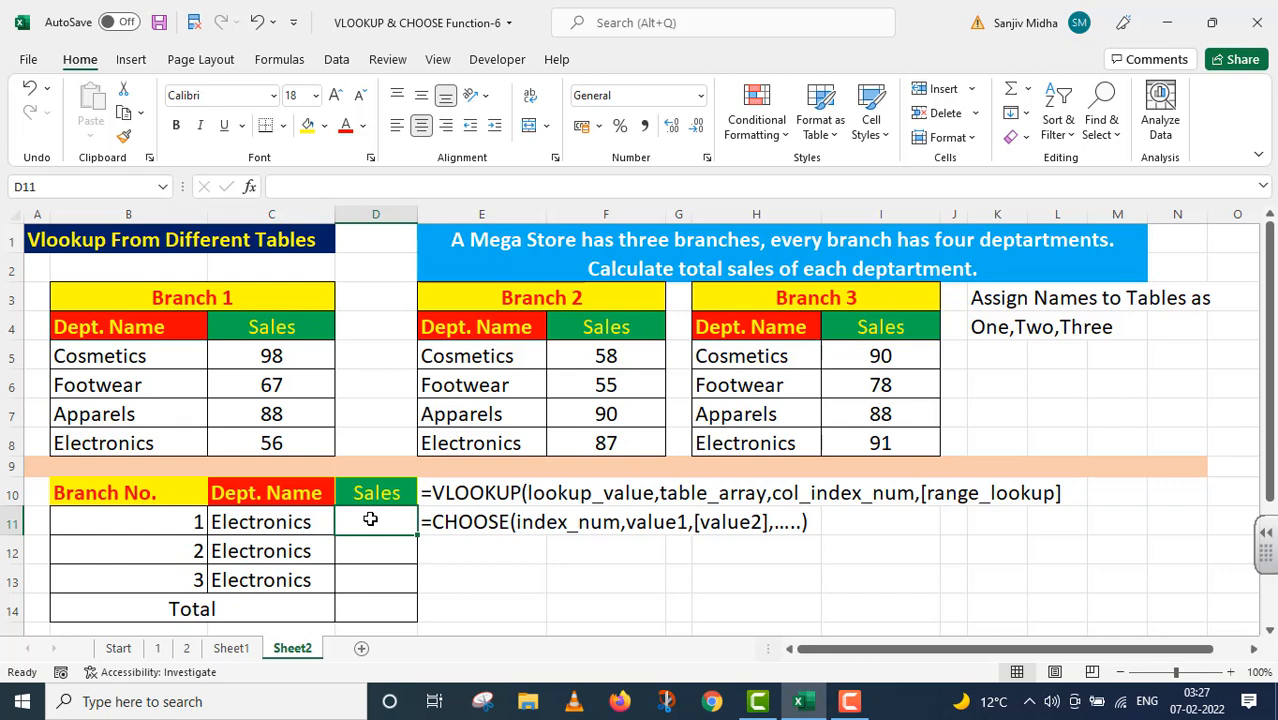
text(=)
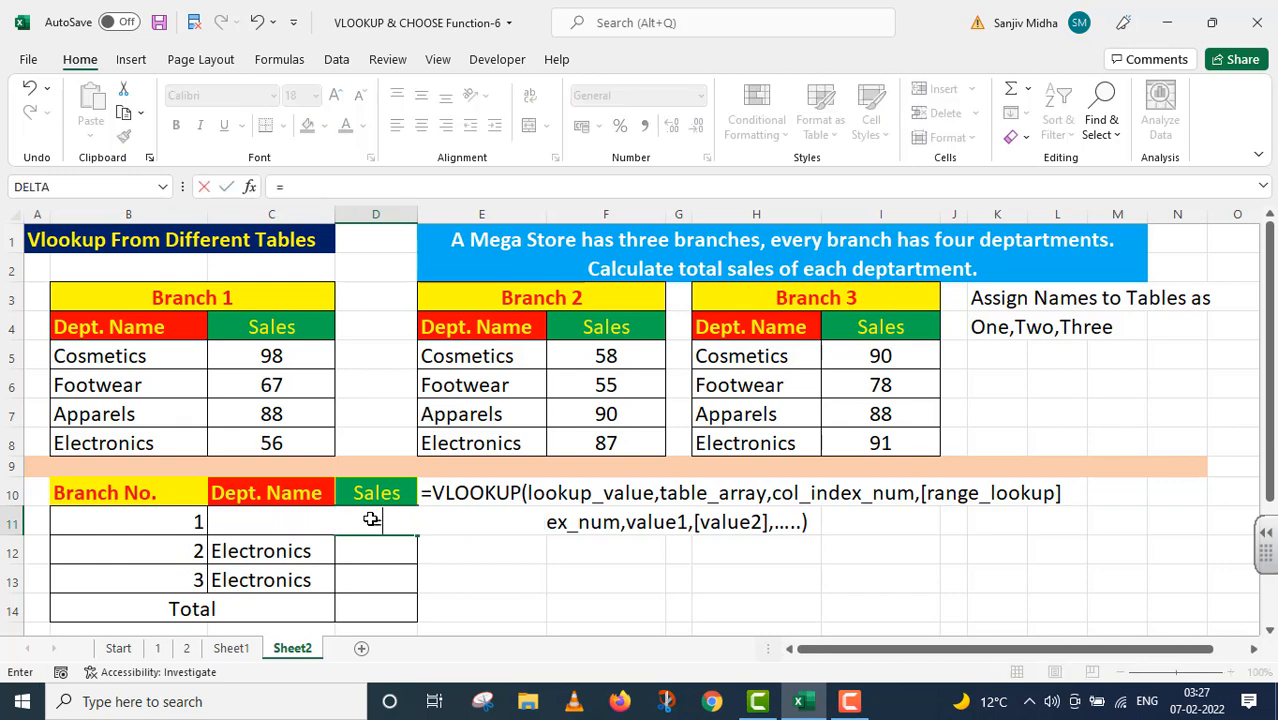
text(VLOOKUP()
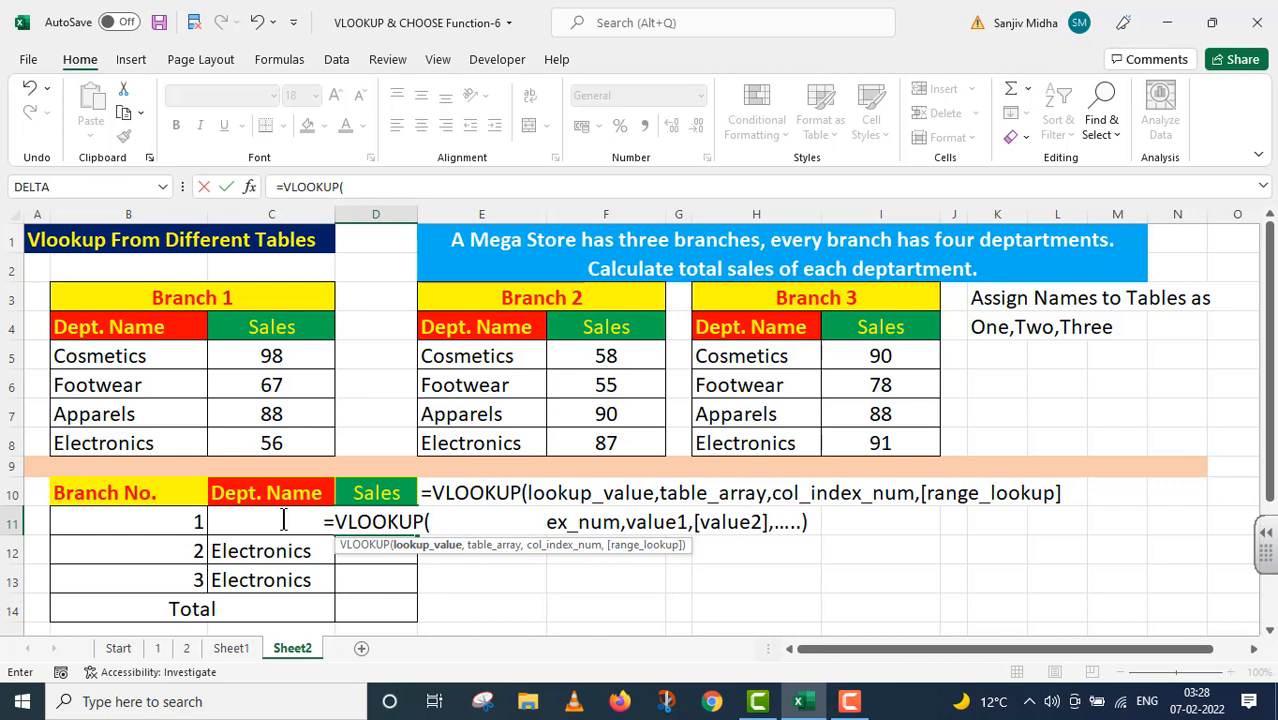
text(C11)
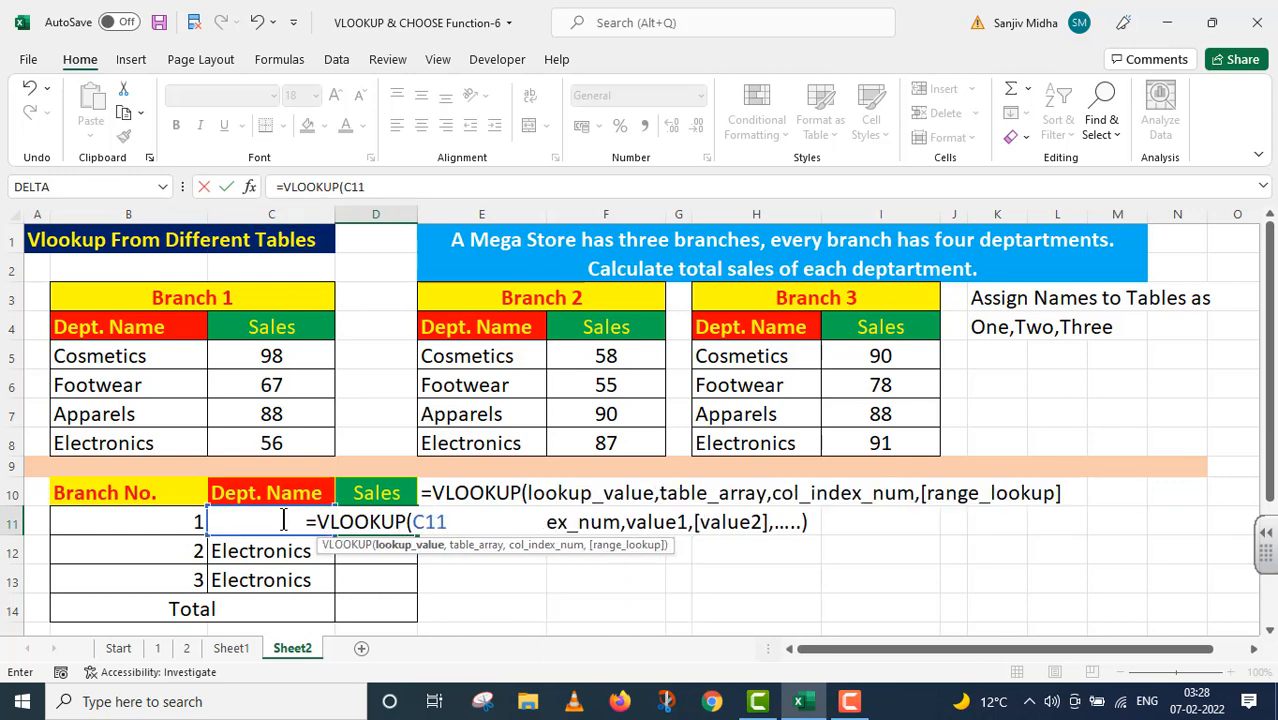
text(,)
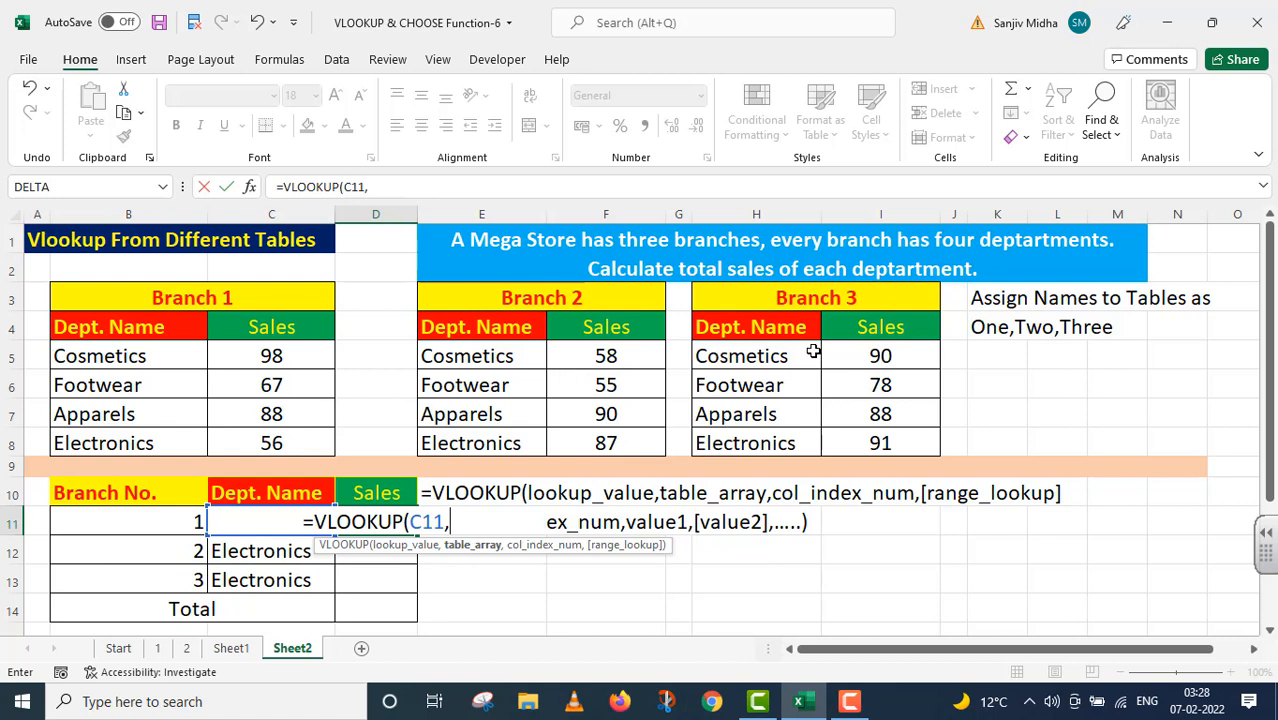
Nest a CHOOSE function as the VLOOKUP table array, with branch number B11 as its index number
text(C)
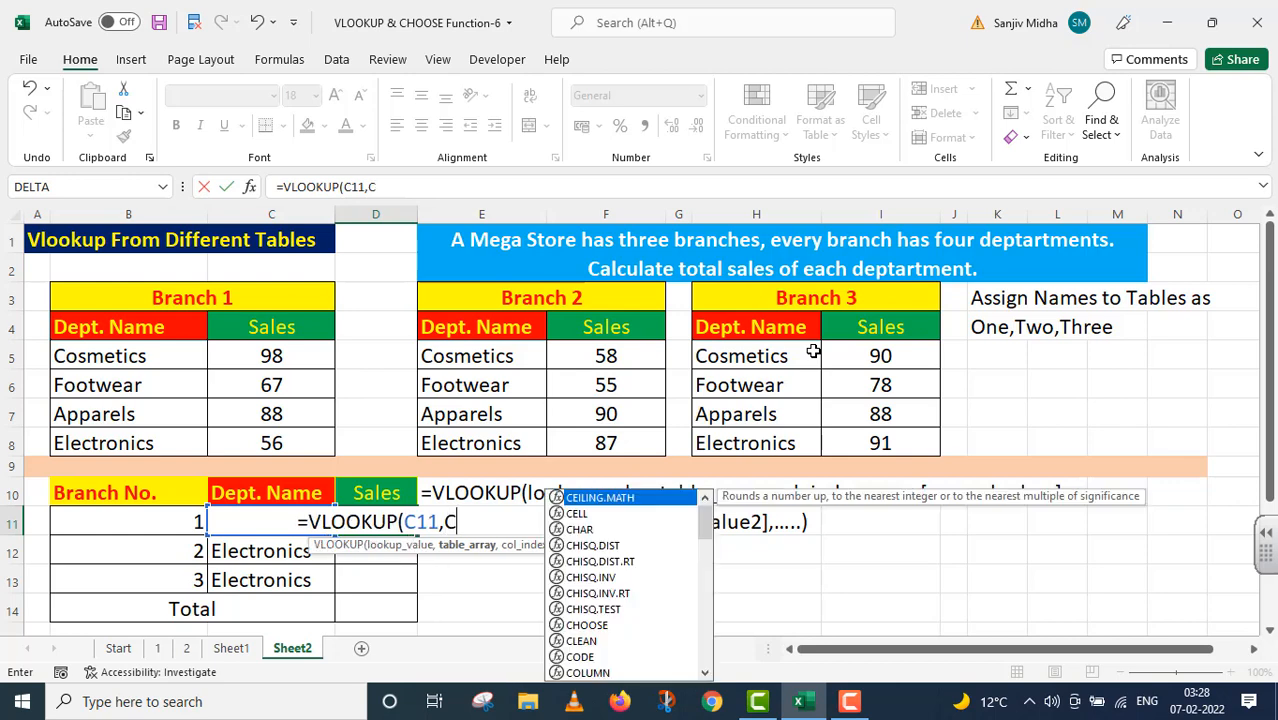
text(HOOSE)
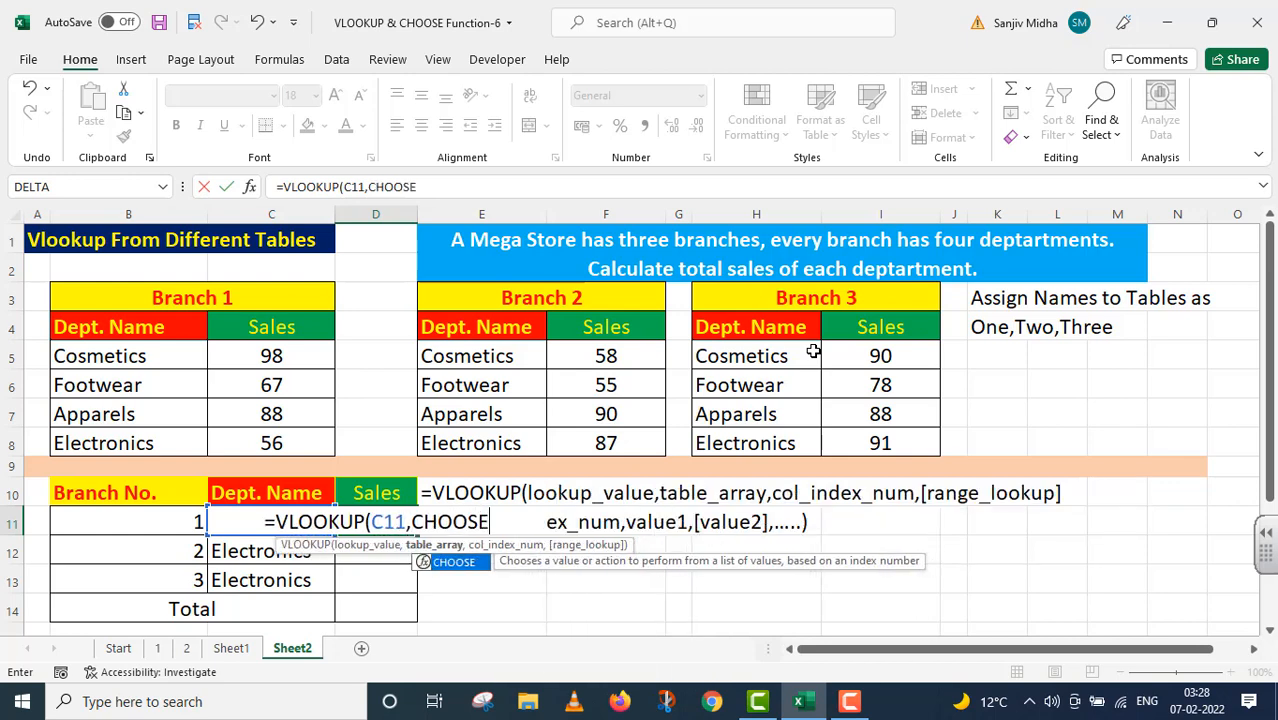
text(()
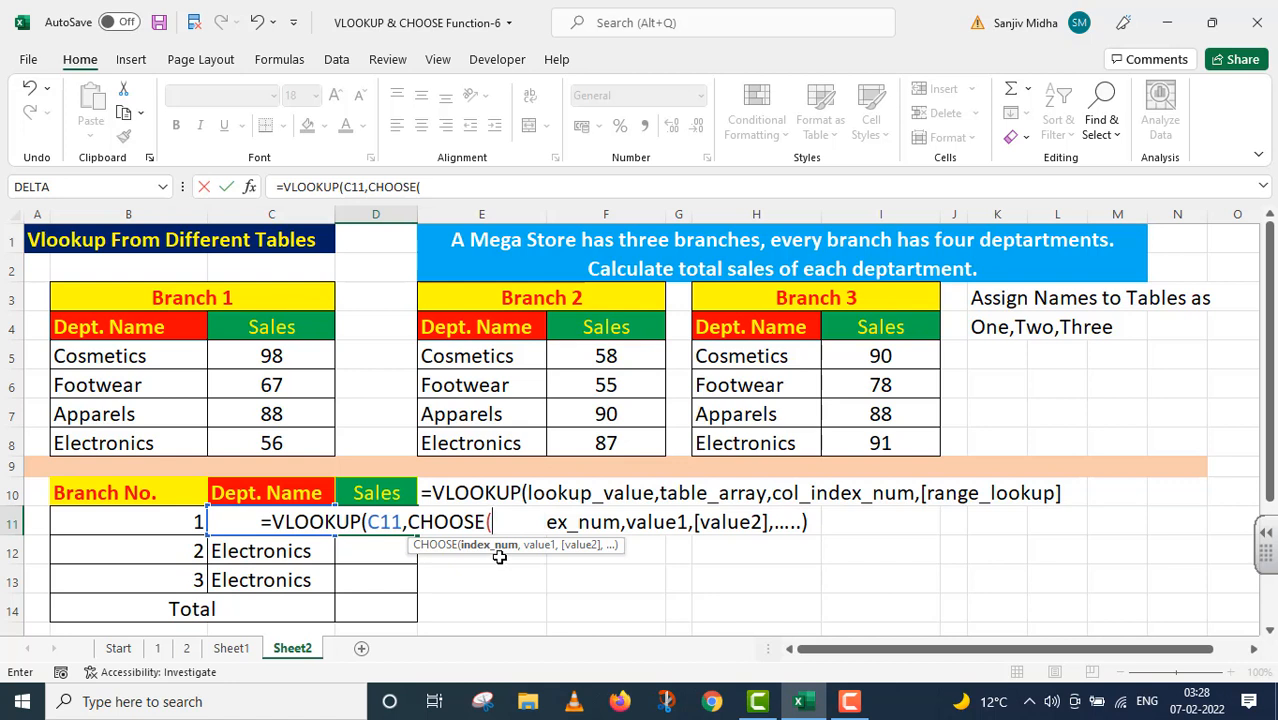
click(180, 516)
text(,)
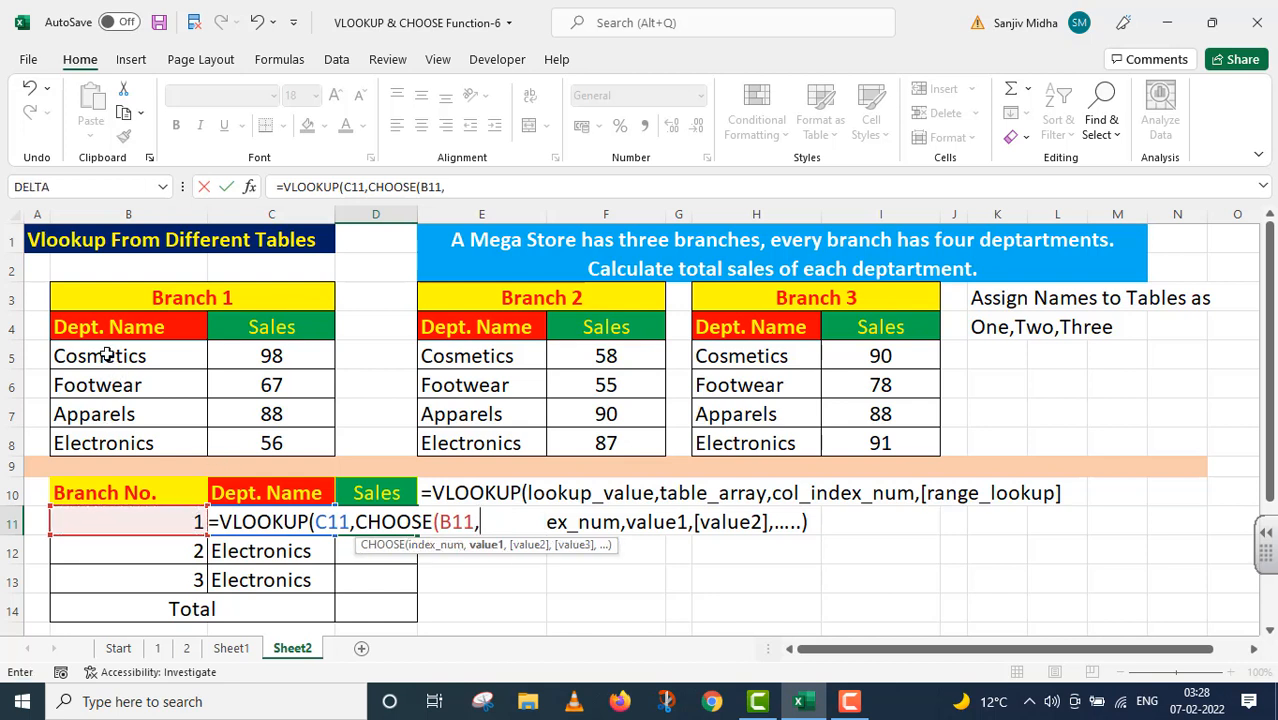
Supply the three branch tables, named ranges ONE, TWO and THREE, as the CHOOSE values and close the CHOOSE function
drag(105, 356, 235, 443)
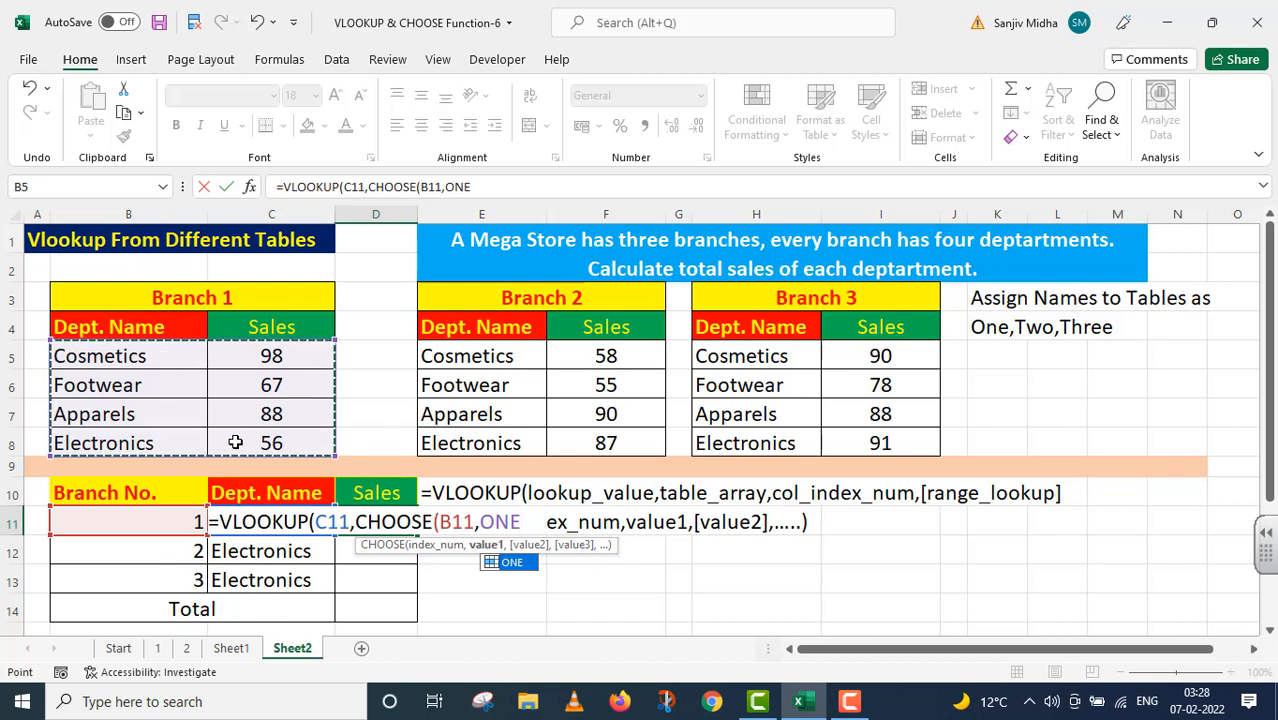
text(,)
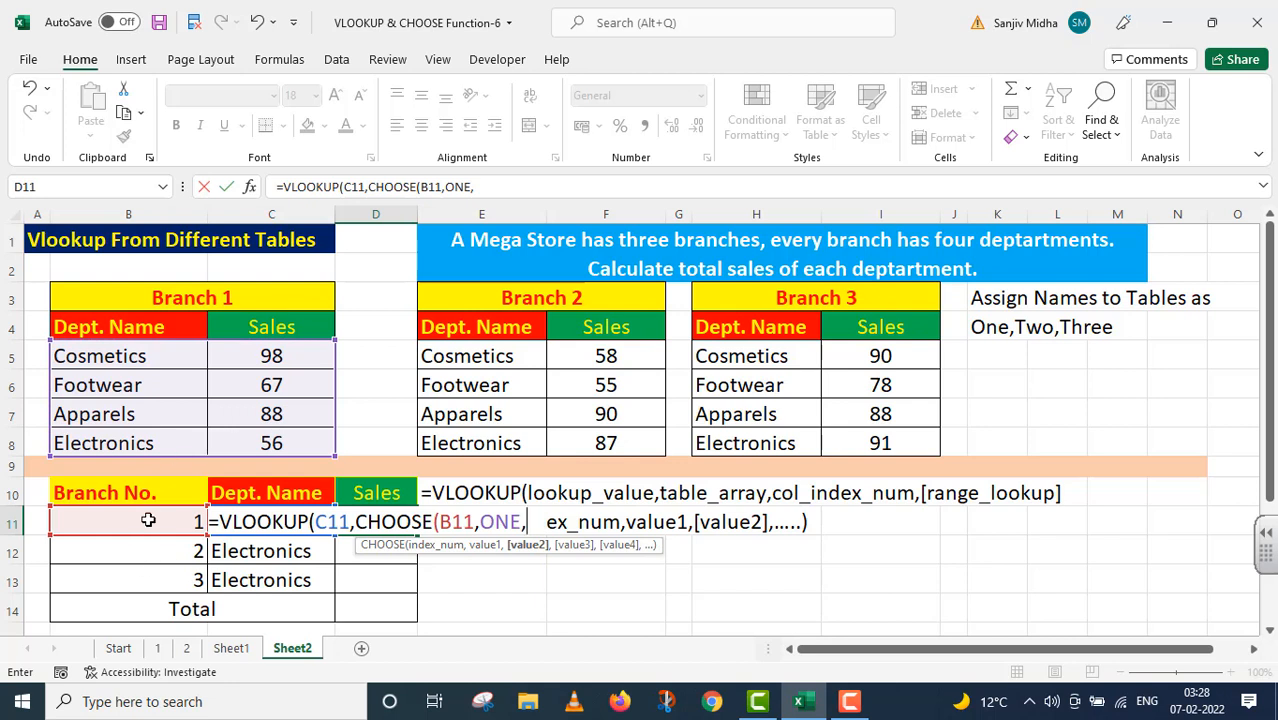
drag(458, 356, 590, 433)
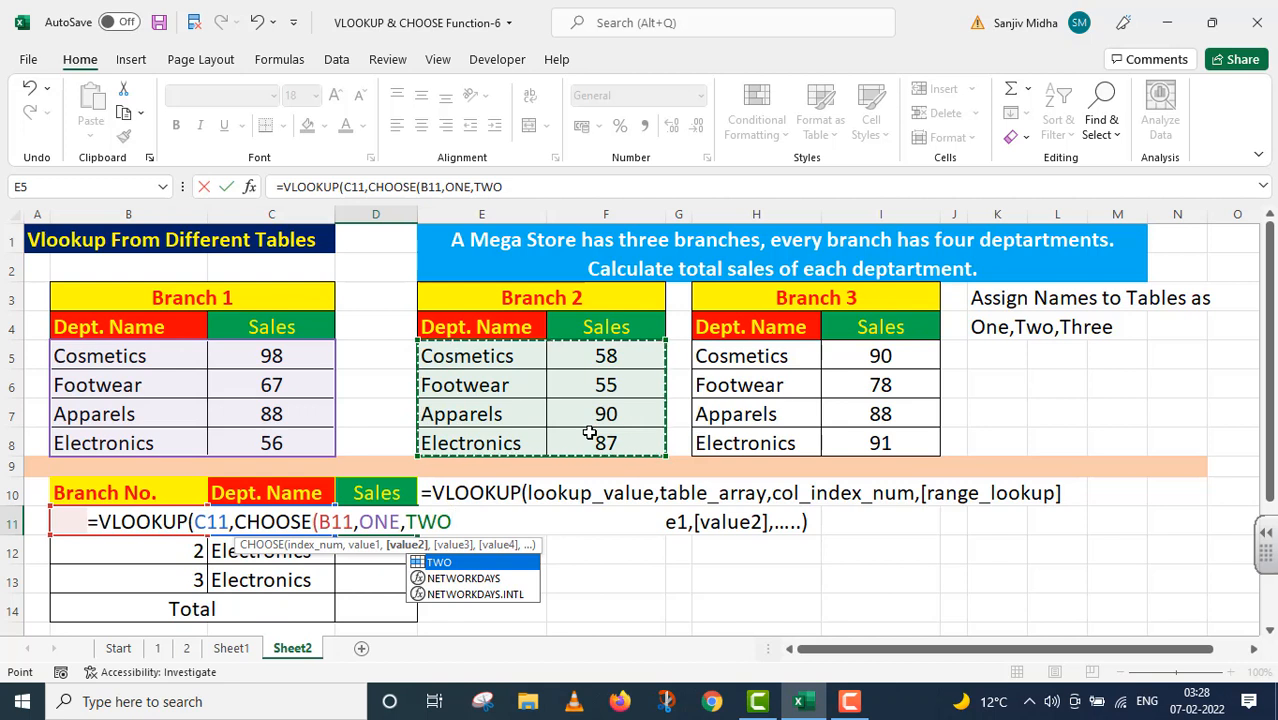
text(,)
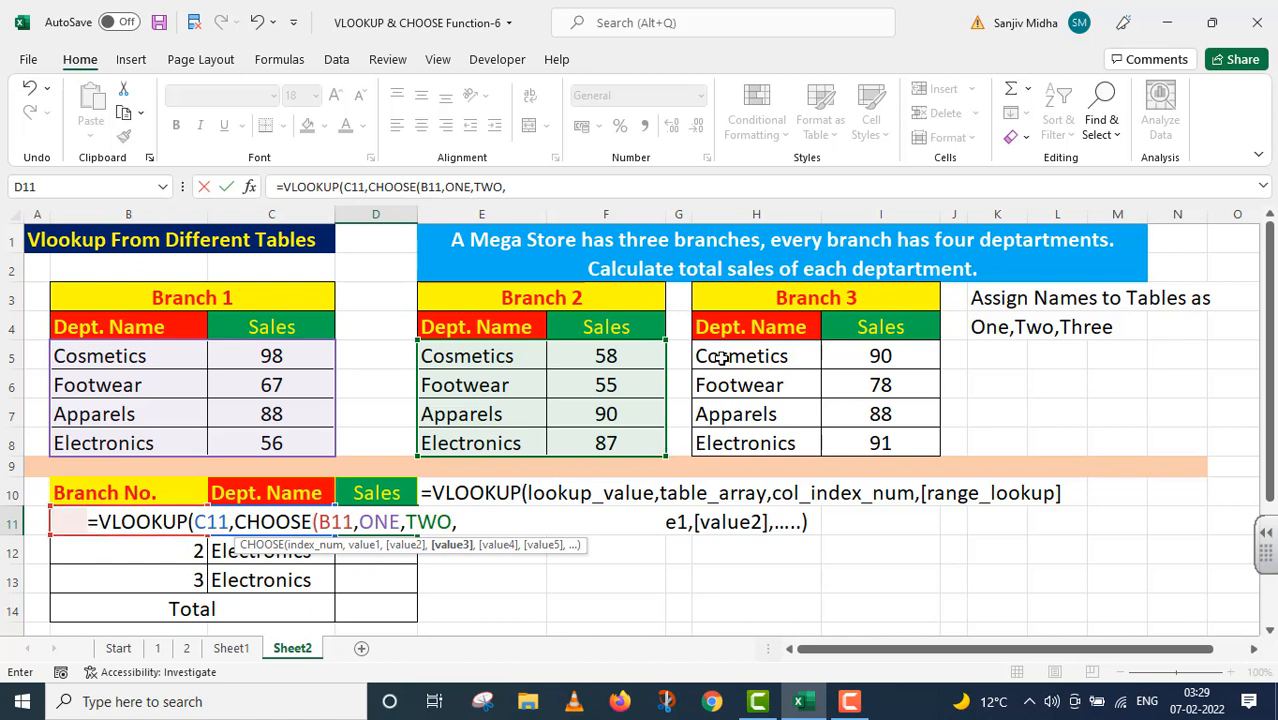
drag(720, 355, 878, 441)
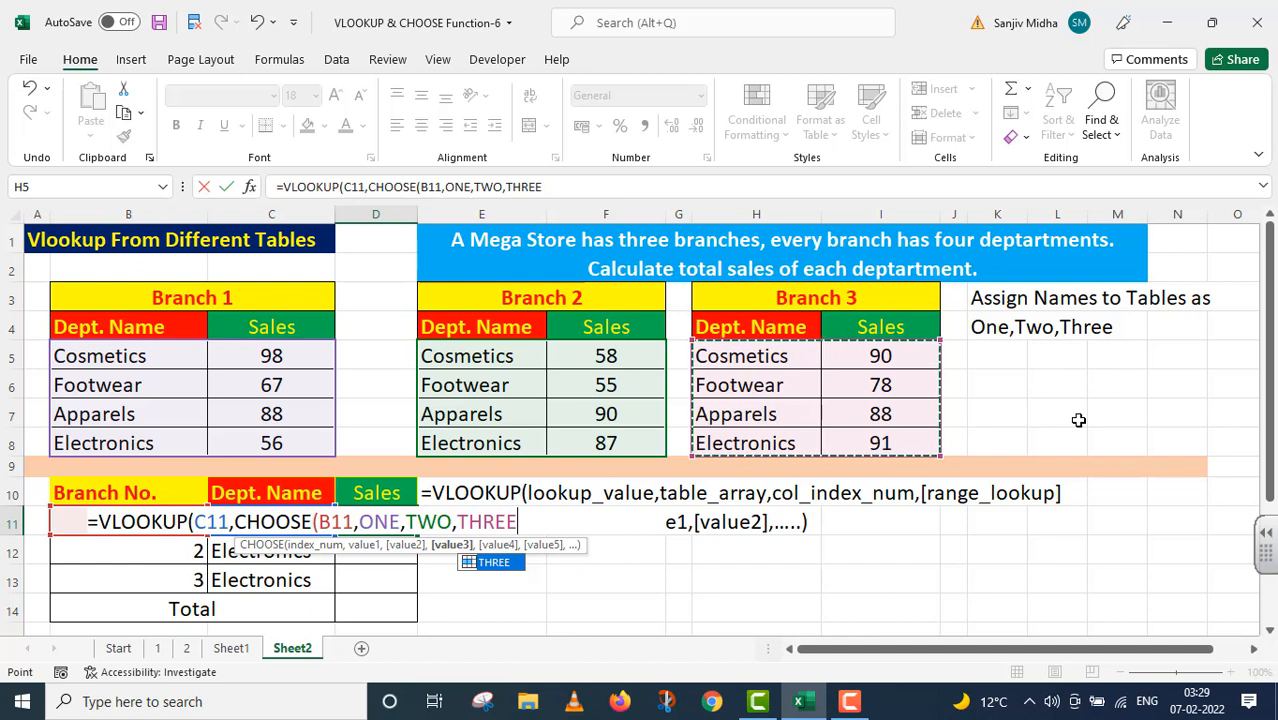
text())
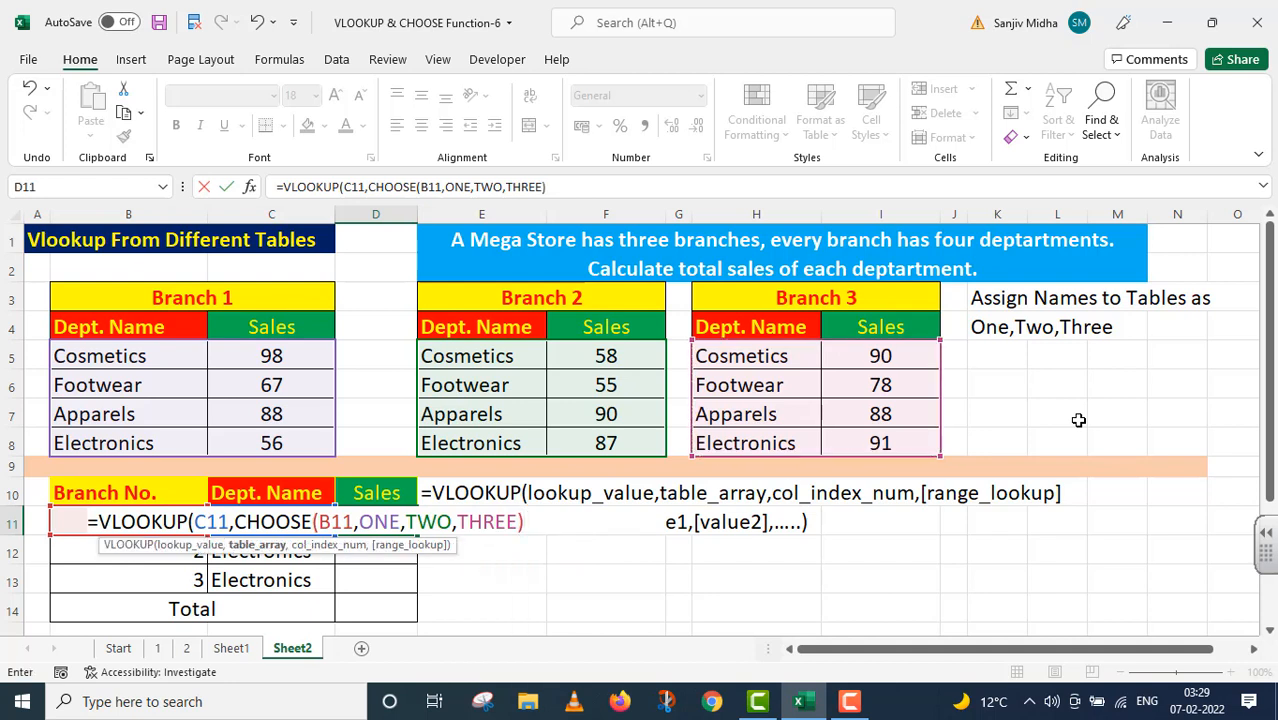
Complete the VLOOKUP in D11 with column index 2 and FALSE for an exact match, and enter the formula
text(,)
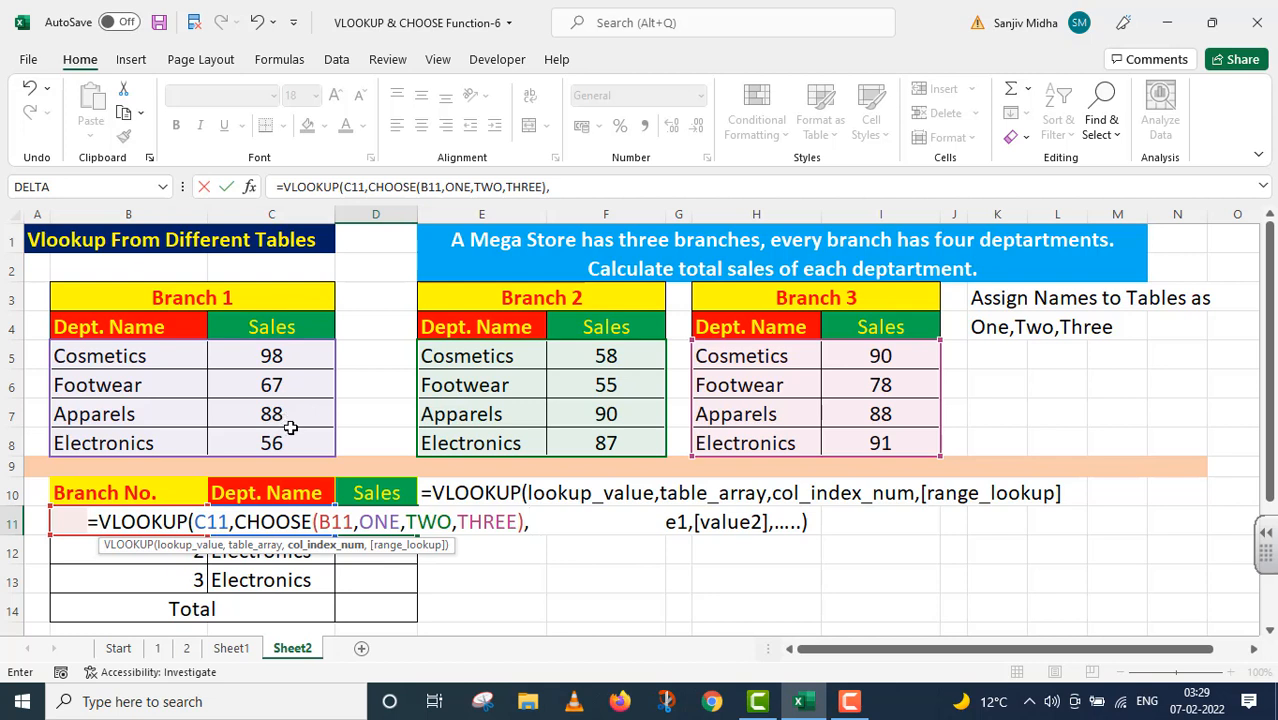
text(2,)
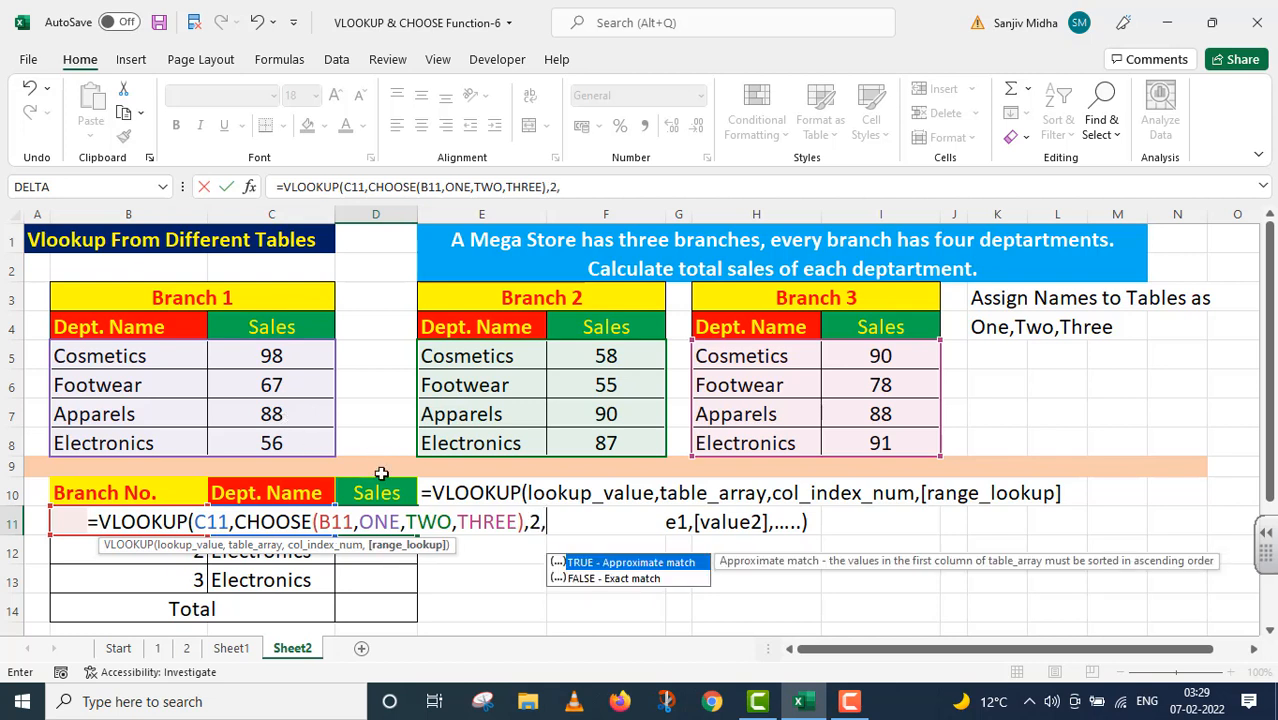
double_click(607, 578)
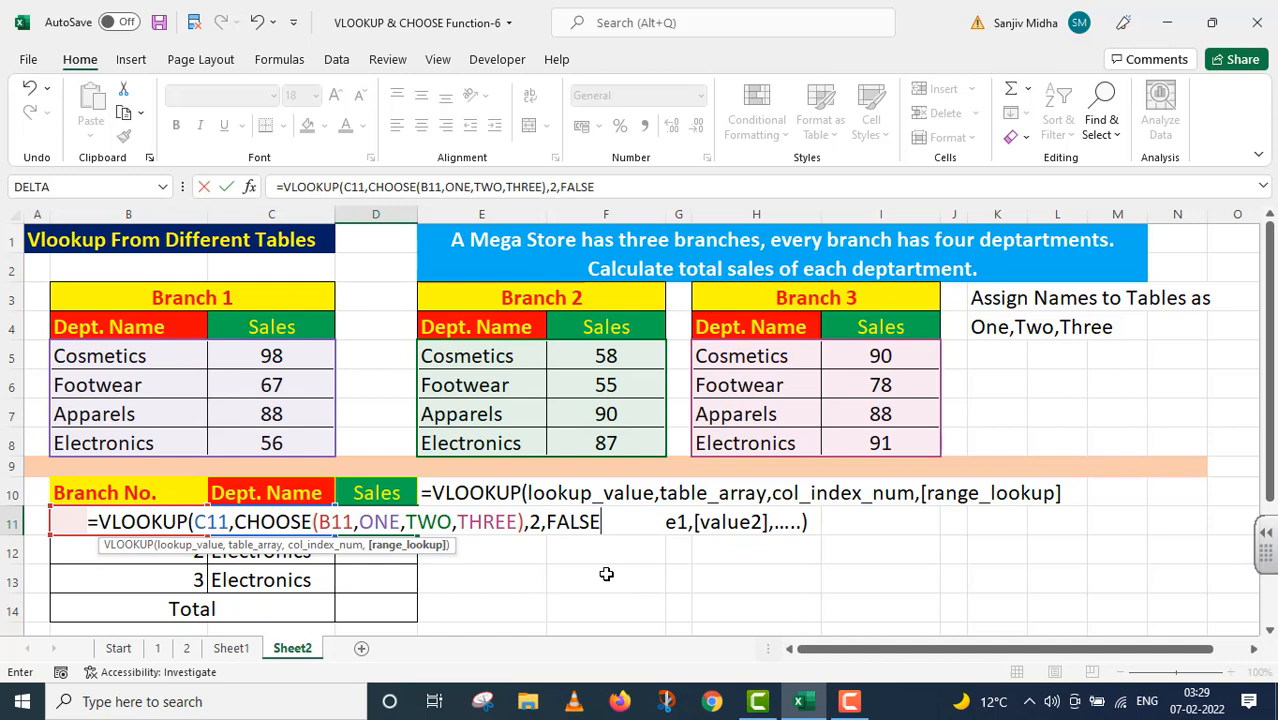
text())
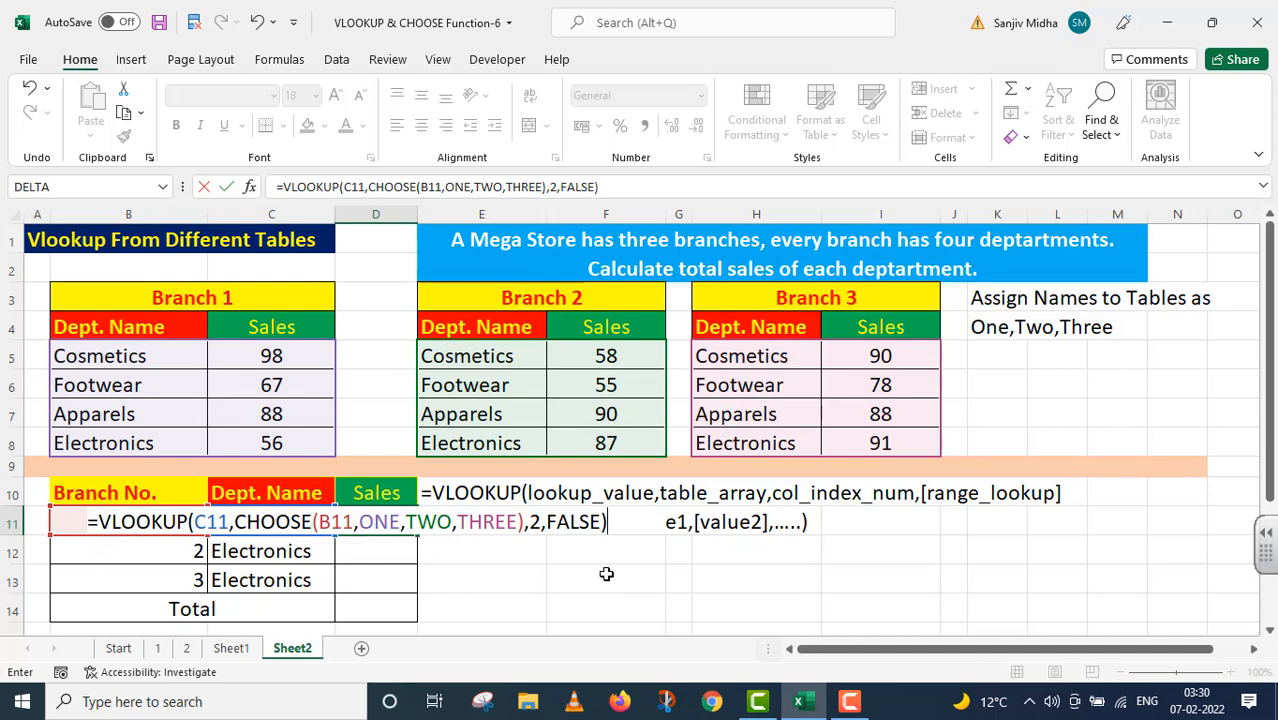
key(Return)
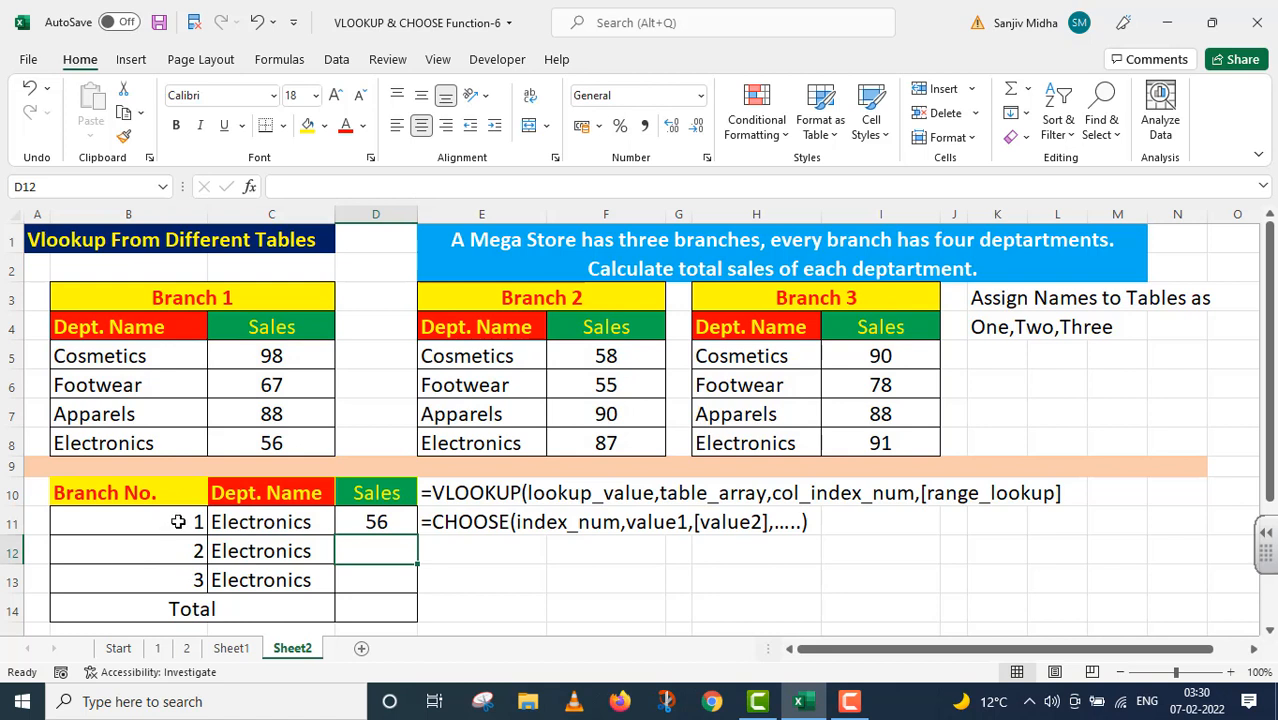
Check D11 against Branch 1's Electronics sales and fill its formula down through D13
click(293, 443)
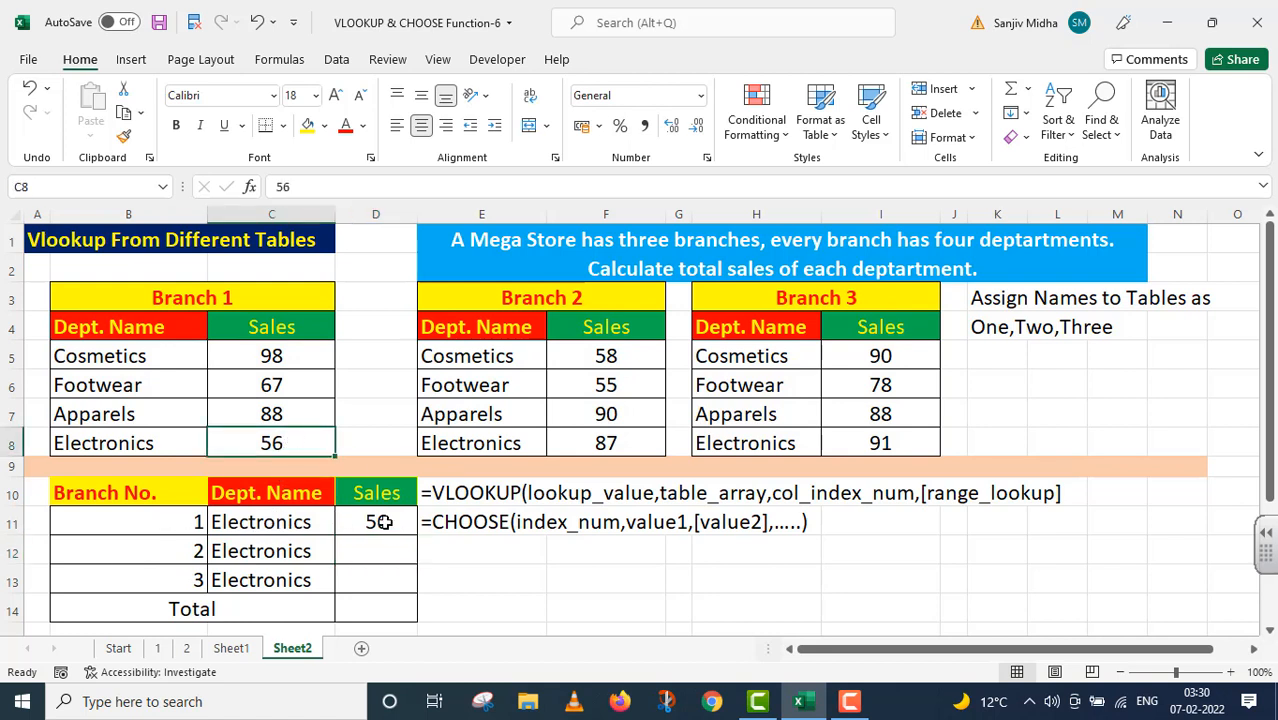
click(395, 527)
drag(417, 536, 418, 562)
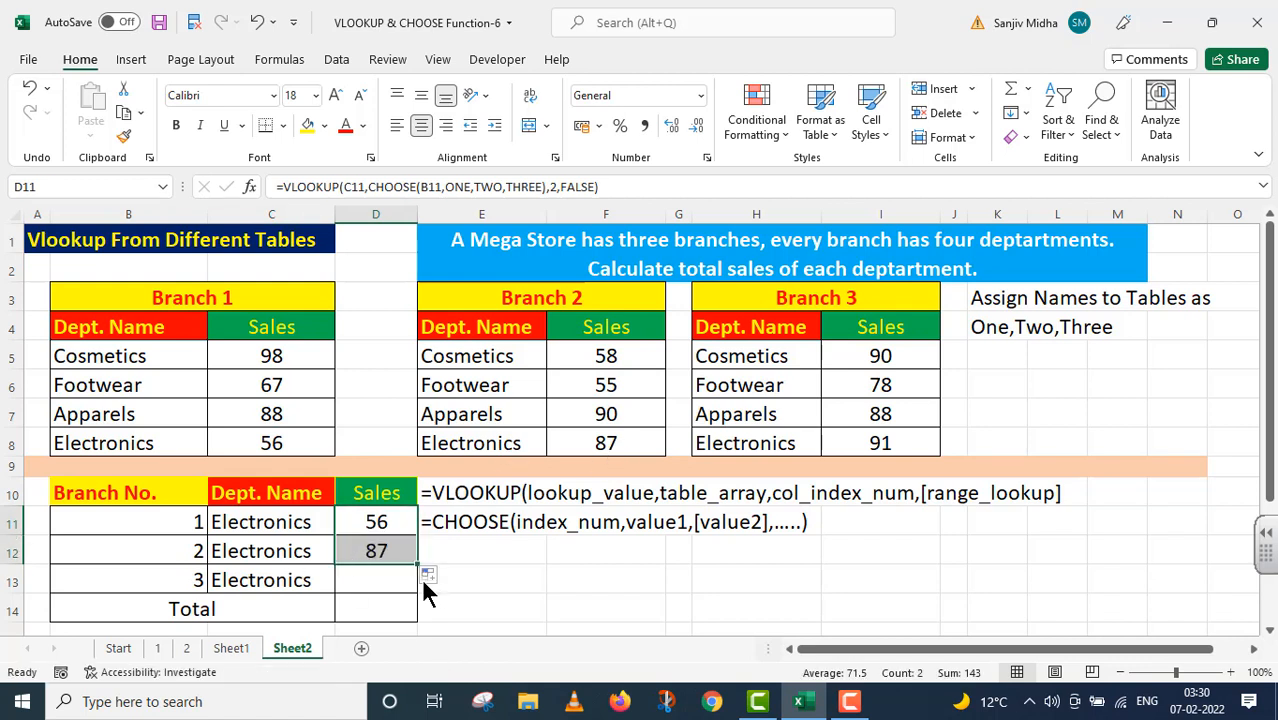
drag(418, 562, 496, 582)
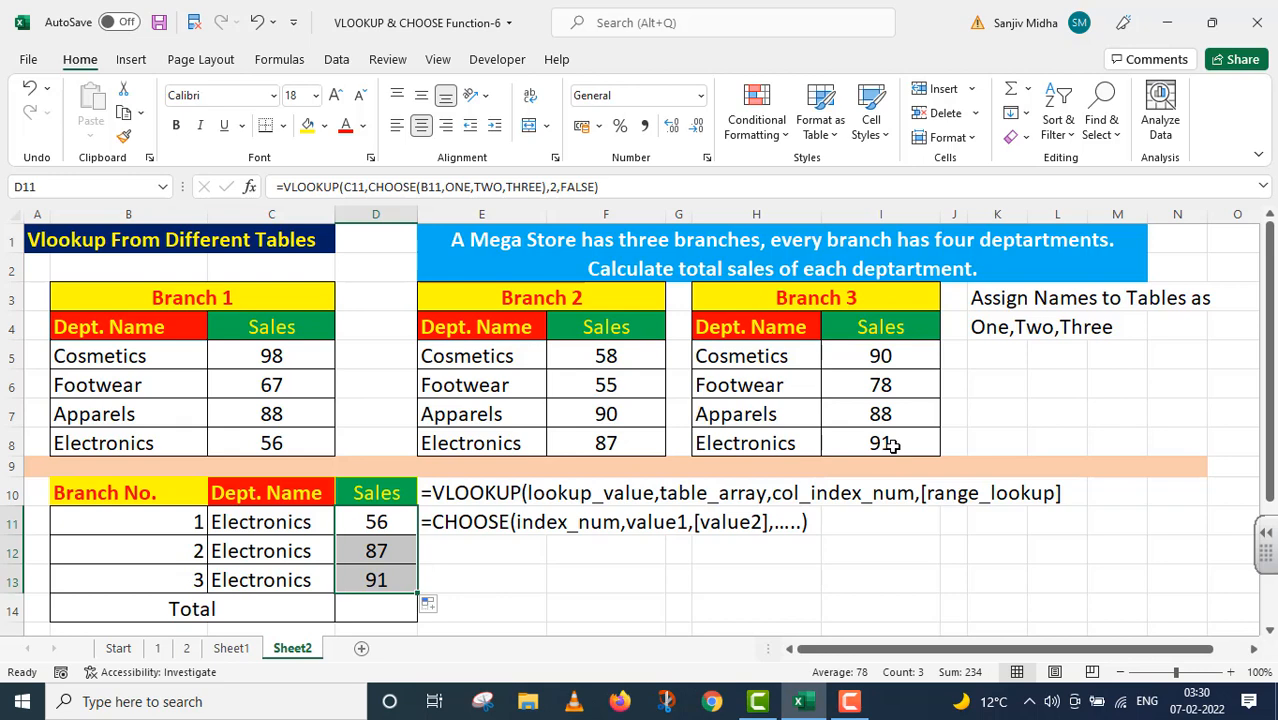
Enter =SUM(D11:D13) in the Total cell D14 to add up the three branches' sales
click(346, 602)
double_click(348, 615)
text(=SUM()
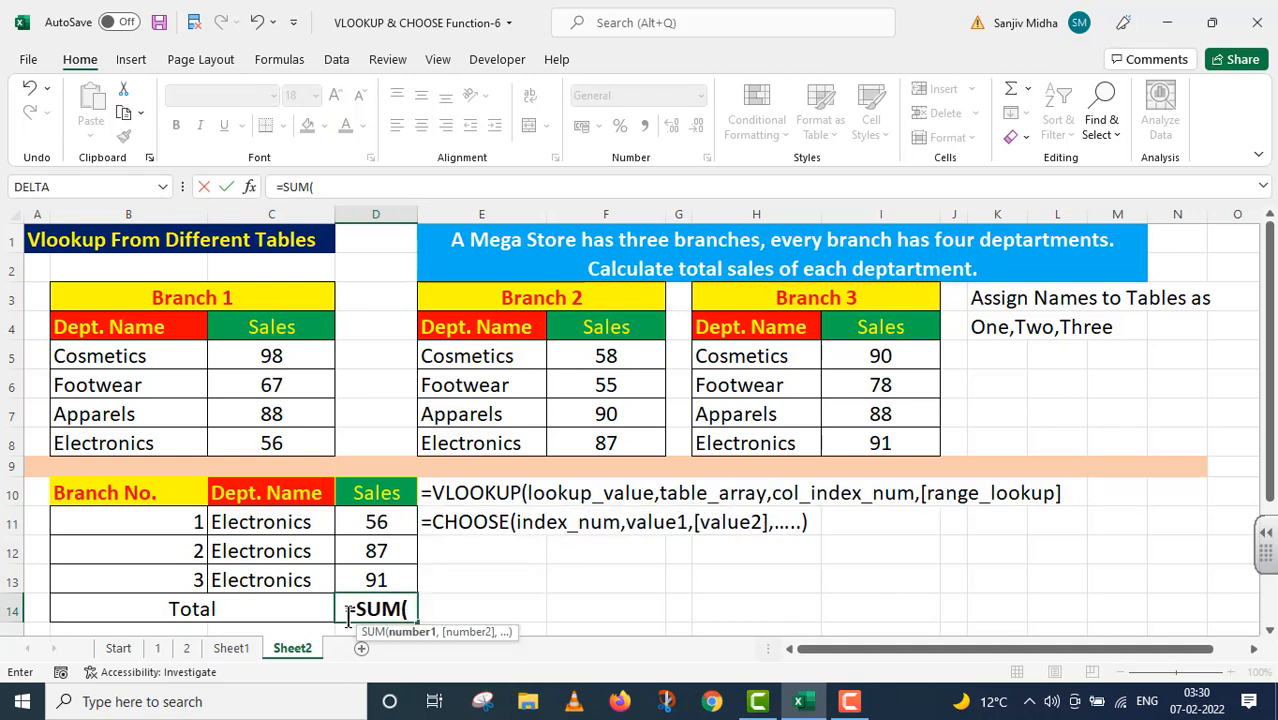
drag(366, 512, 368, 572)
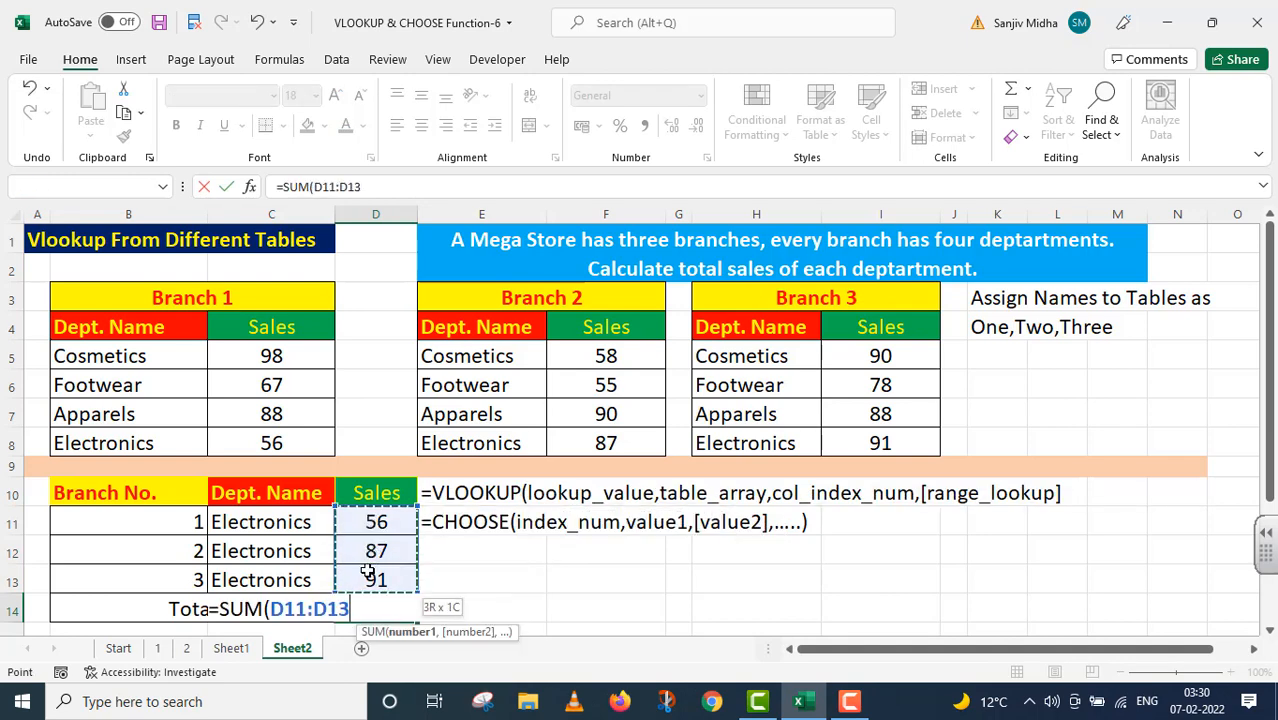
text())
key(Return)
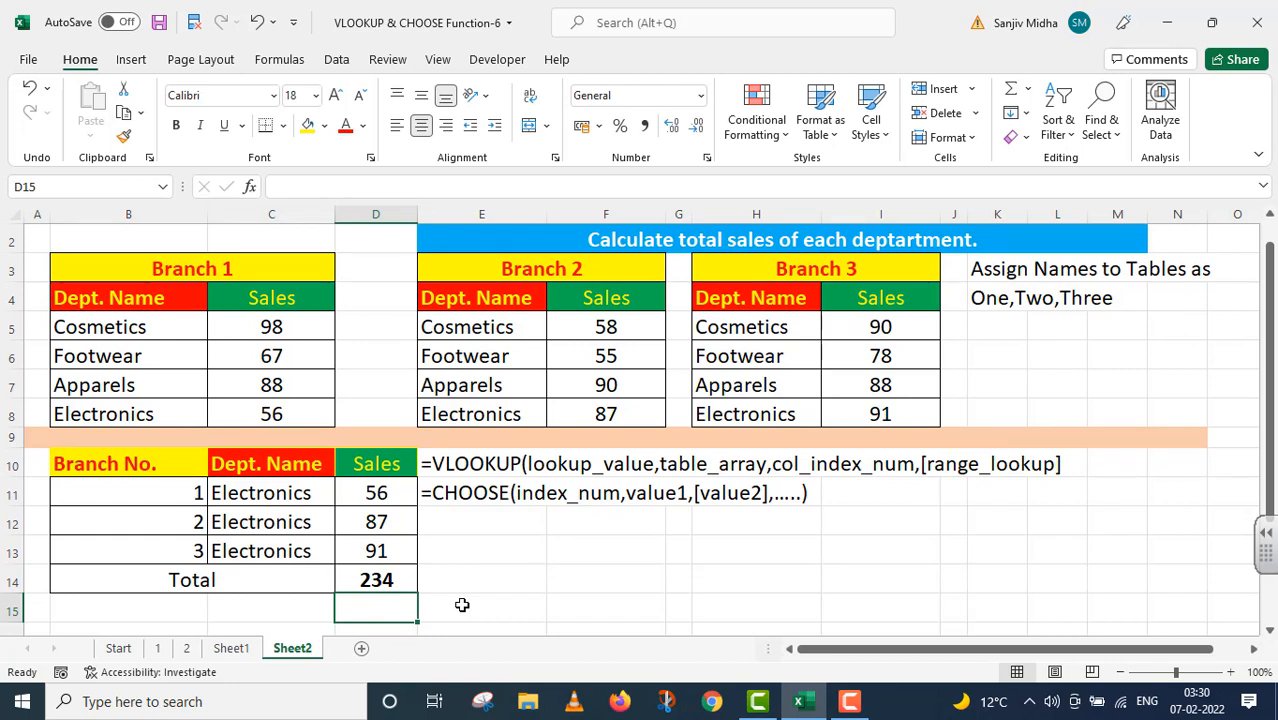
Choose Footwear from the department dropdowns for all three branches in C11:C13
click(245, 490)
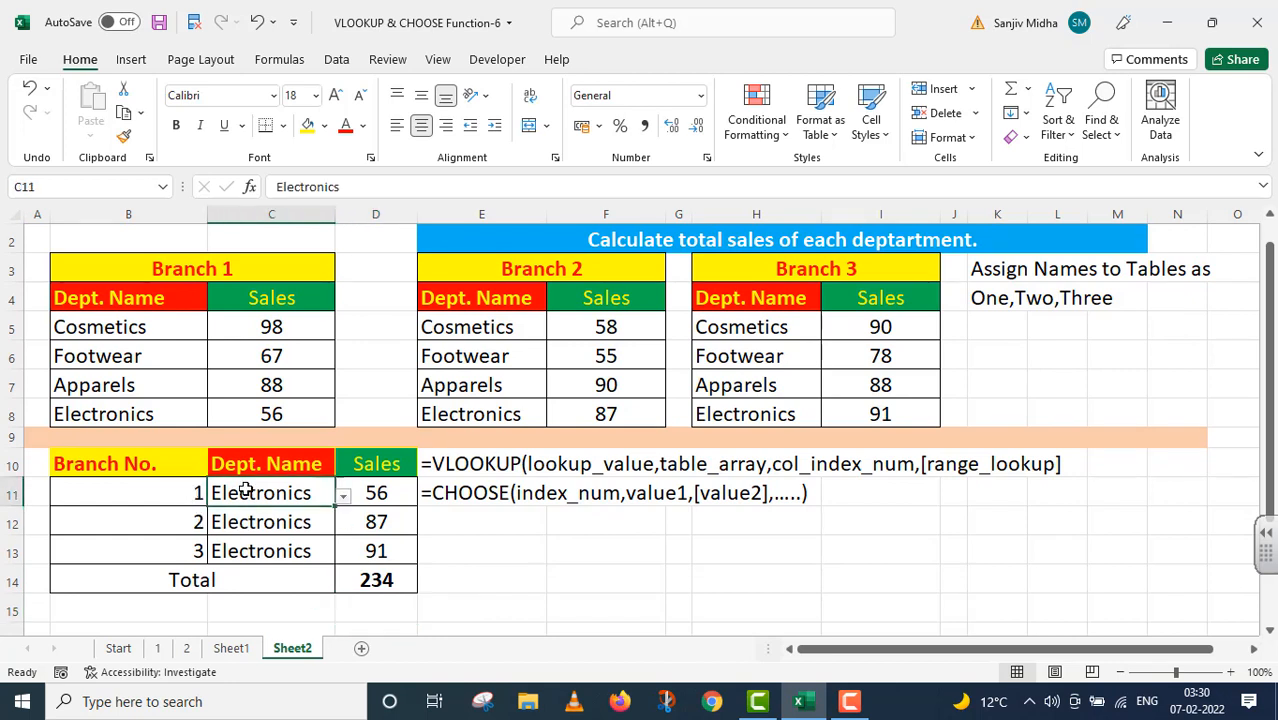
click(342, 497)
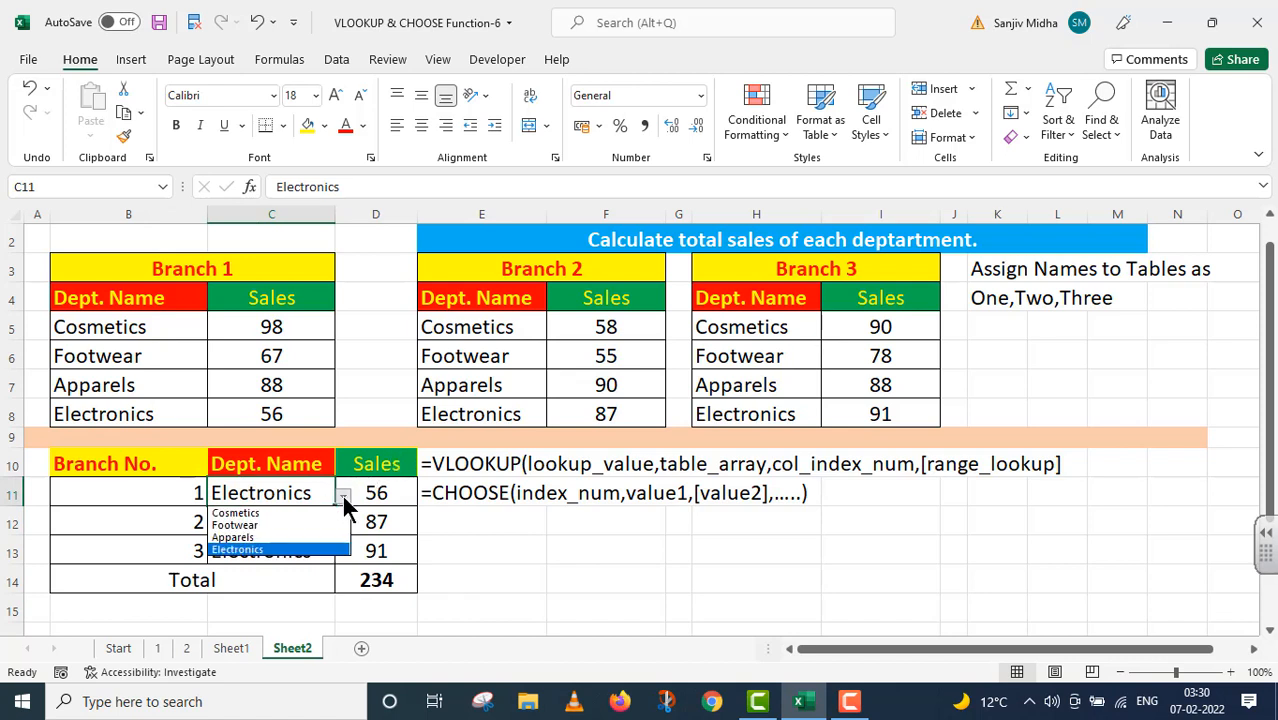
click(270, 523)
click(271, 525)
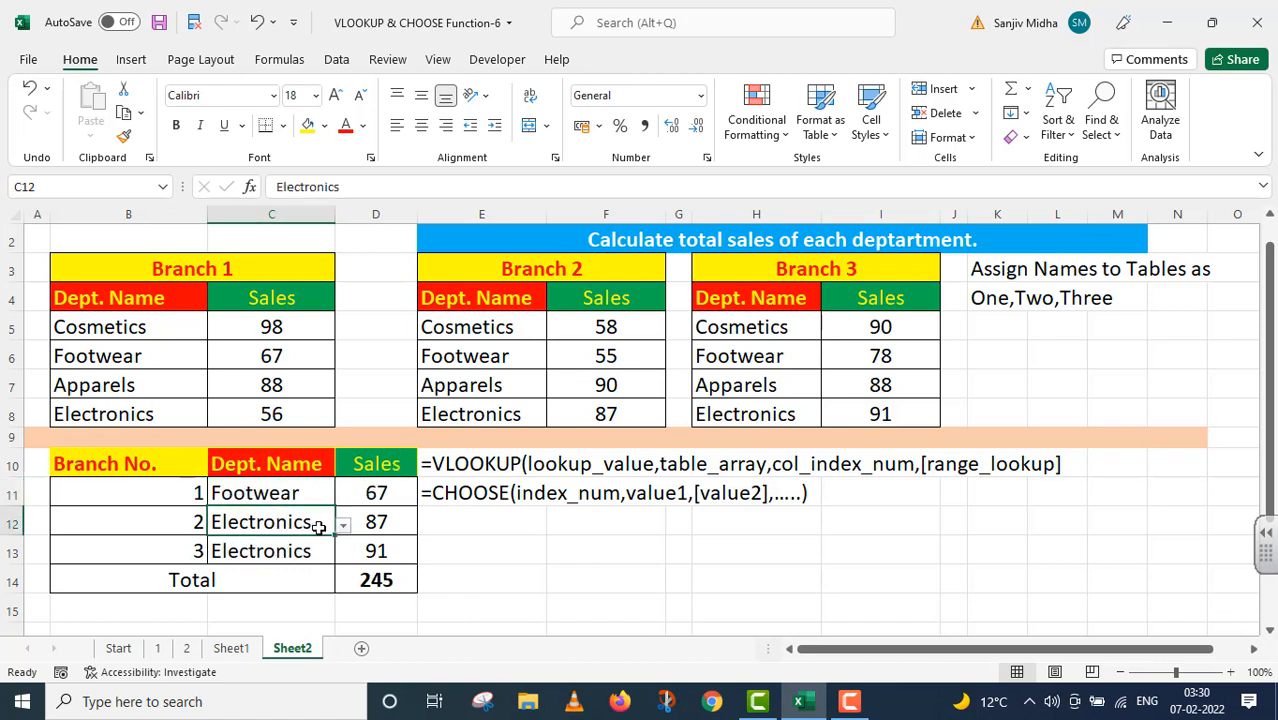
click(345, 526)
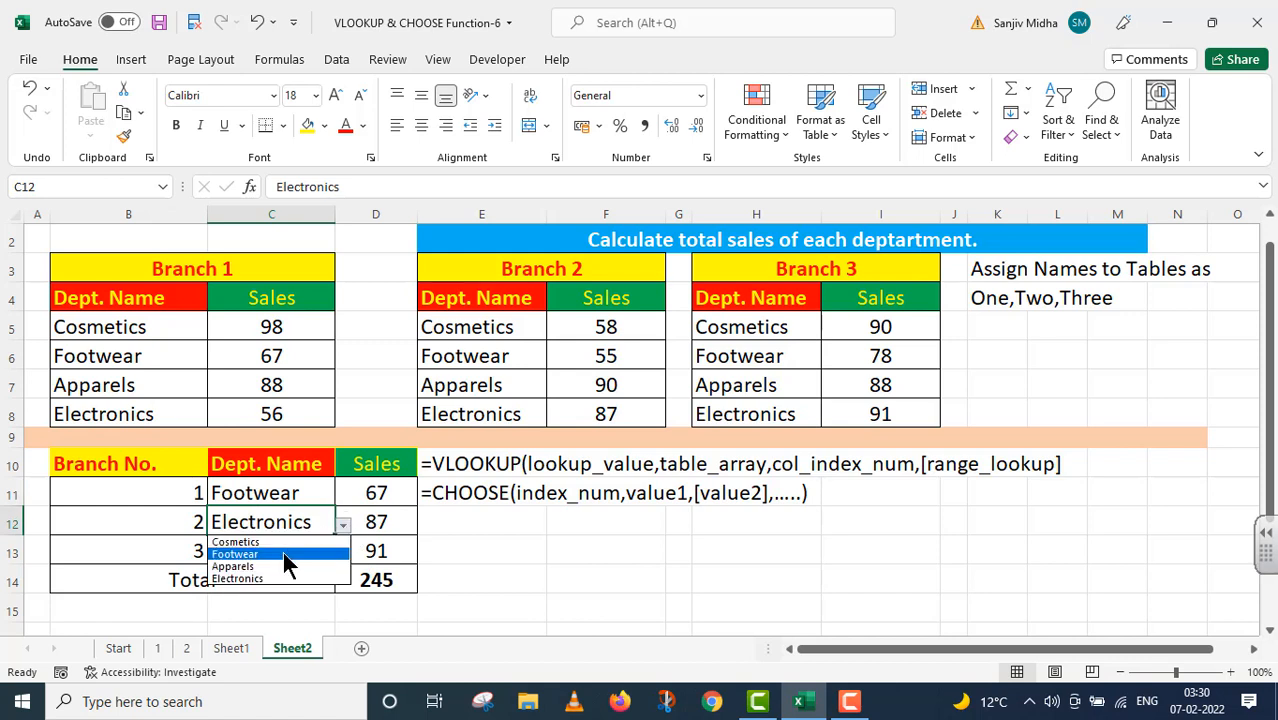
click(279, 556)
click(318, 551)
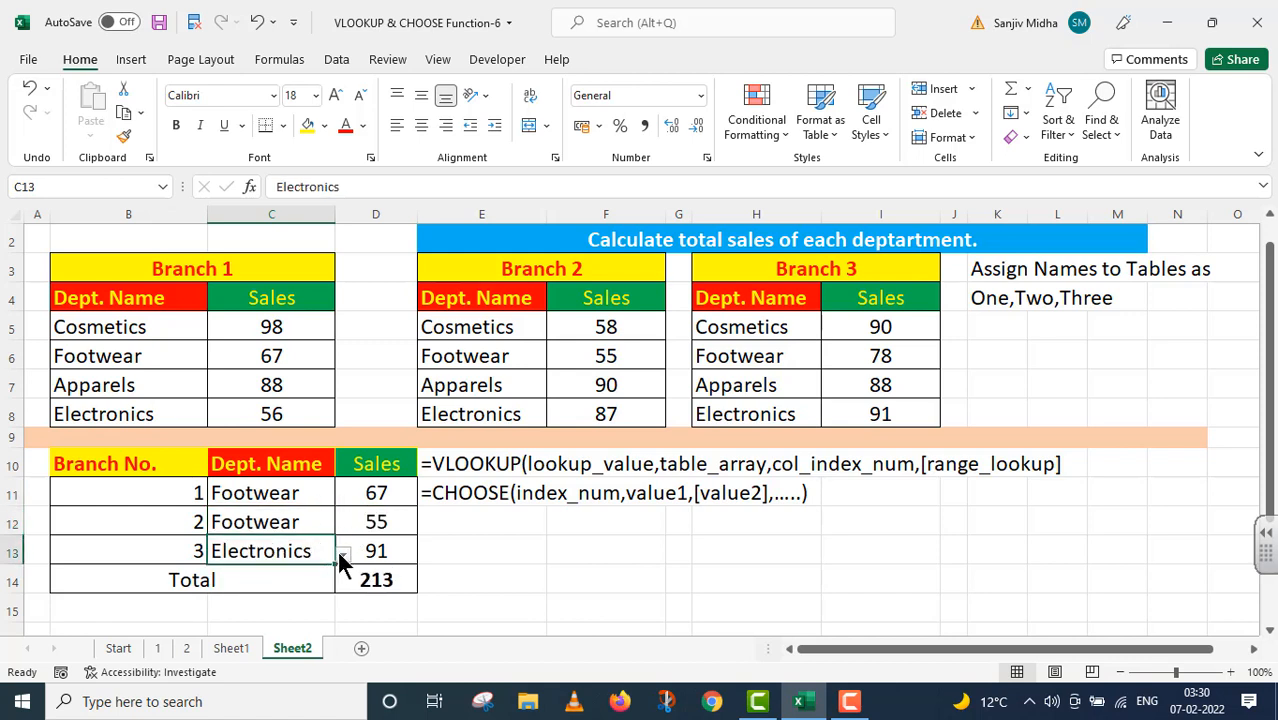
click(343, 554)
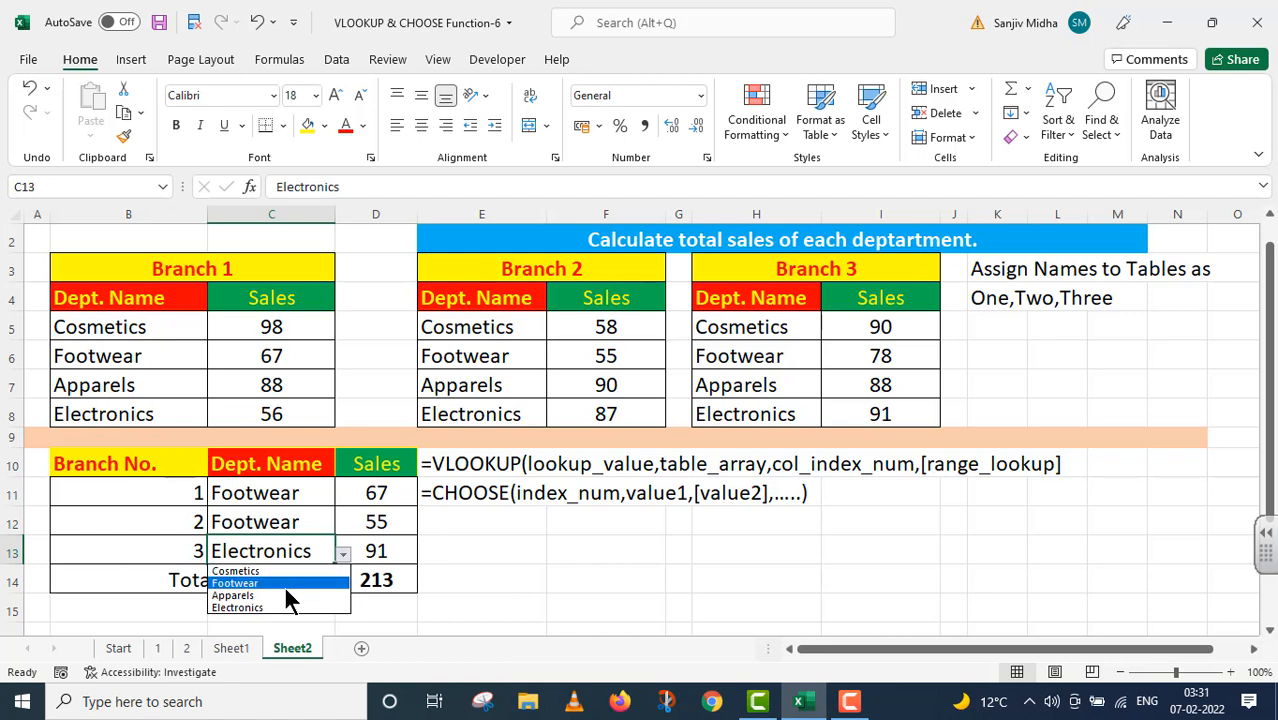
click(284, 583)
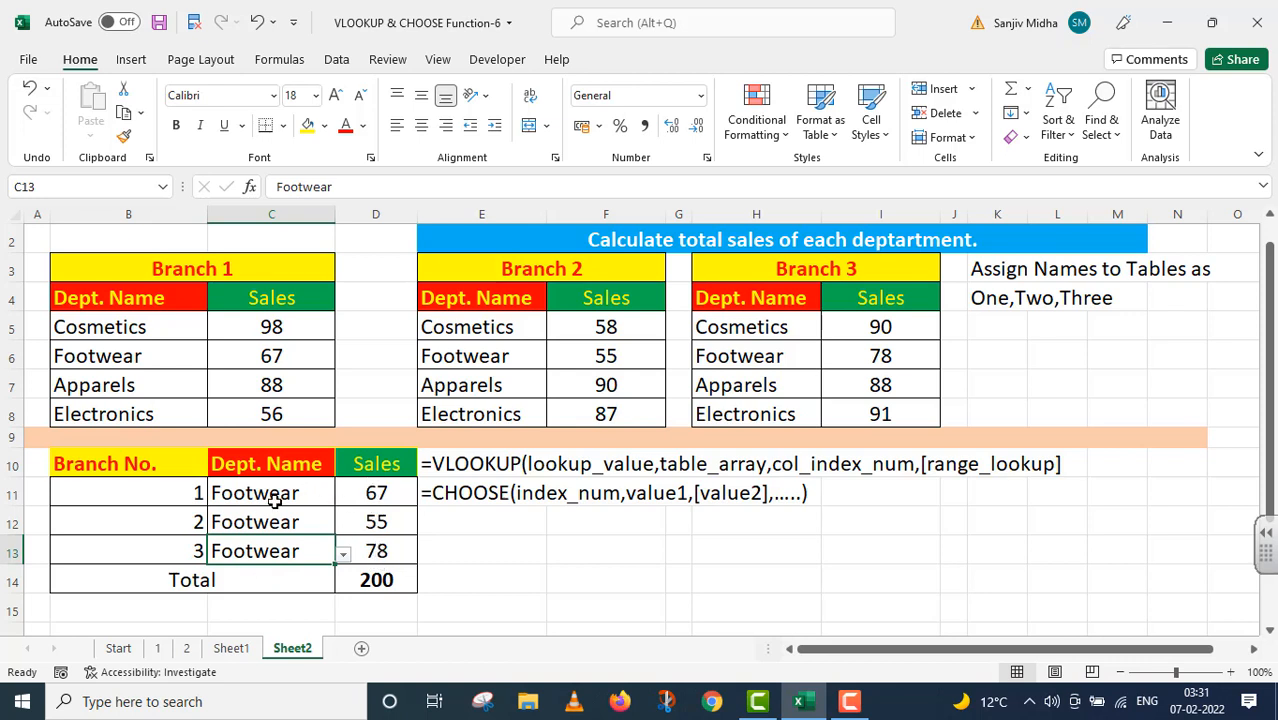
Compare the looked-up Footwear sales with the Footwear figures in the three branch tables
click(285, 358)
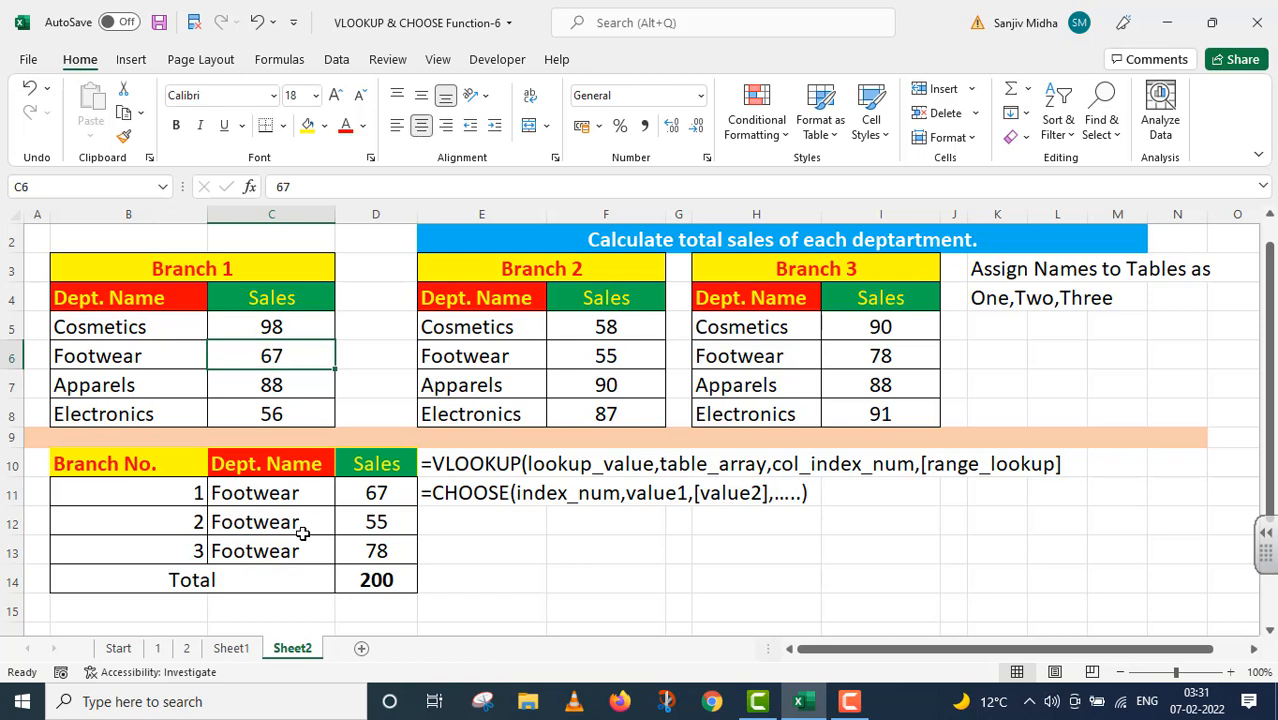
click(366, 522)
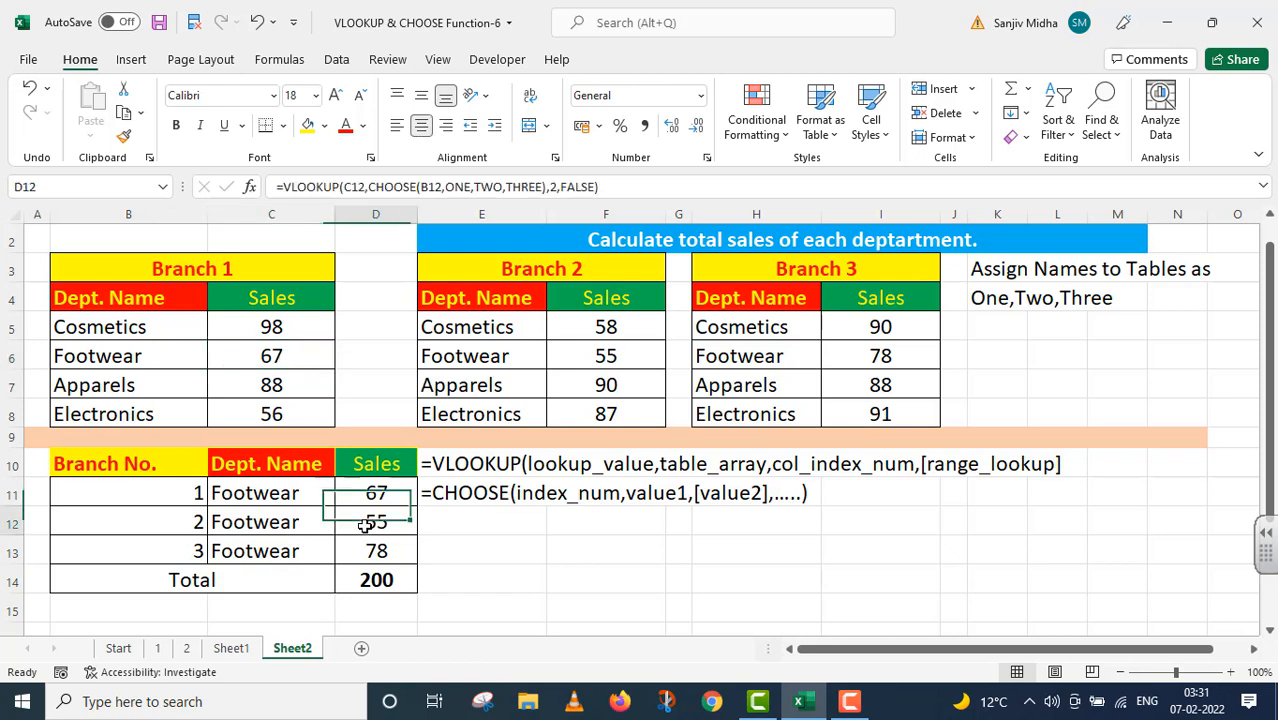
click(570, 356)
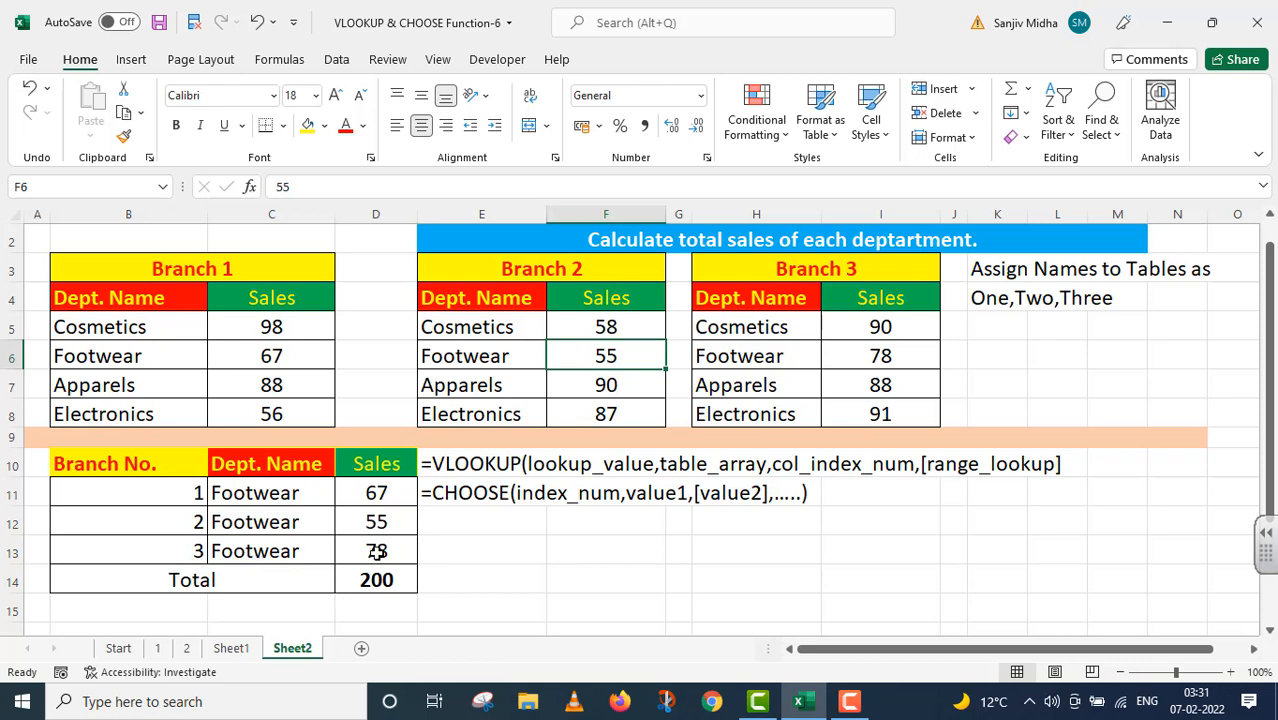
click(376, 551)
click(867, 360)
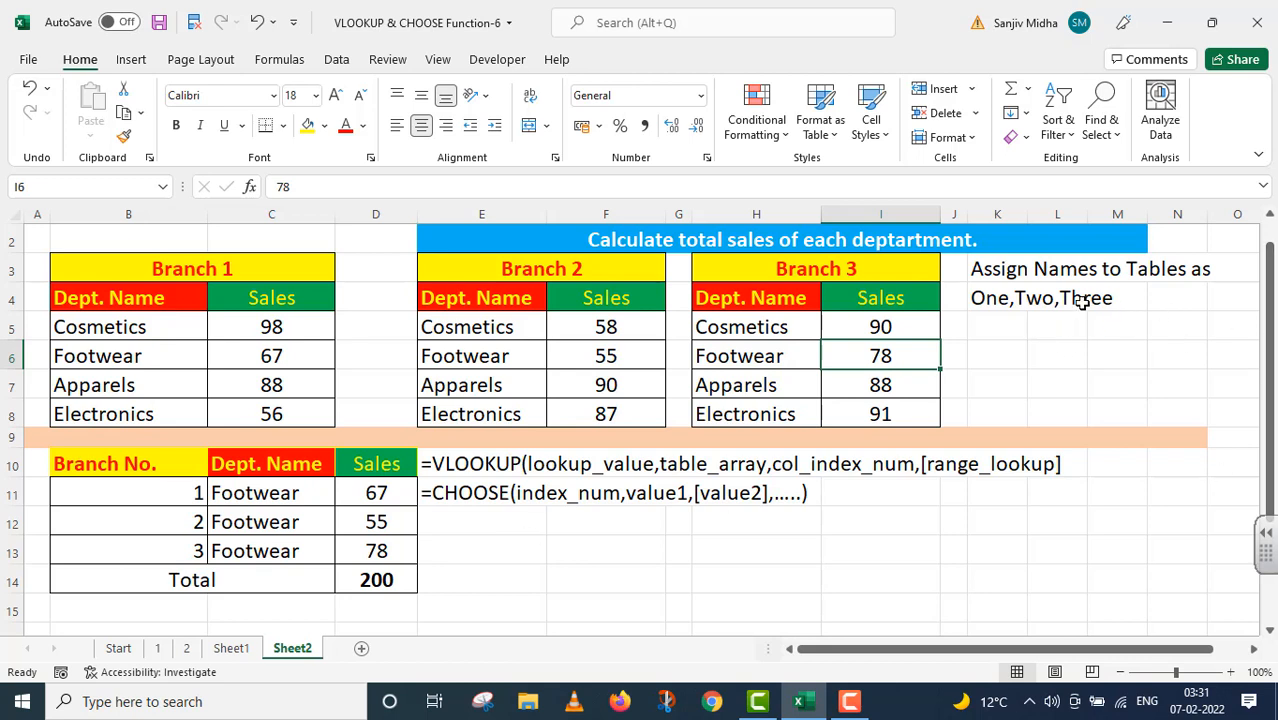
Copy the full VLOOKUP and CHOOSE formula from D11 and place it as text in row 13 beside the results table
click(390, 492)
click(572, 186)
drag(599, 186, 222, 214)
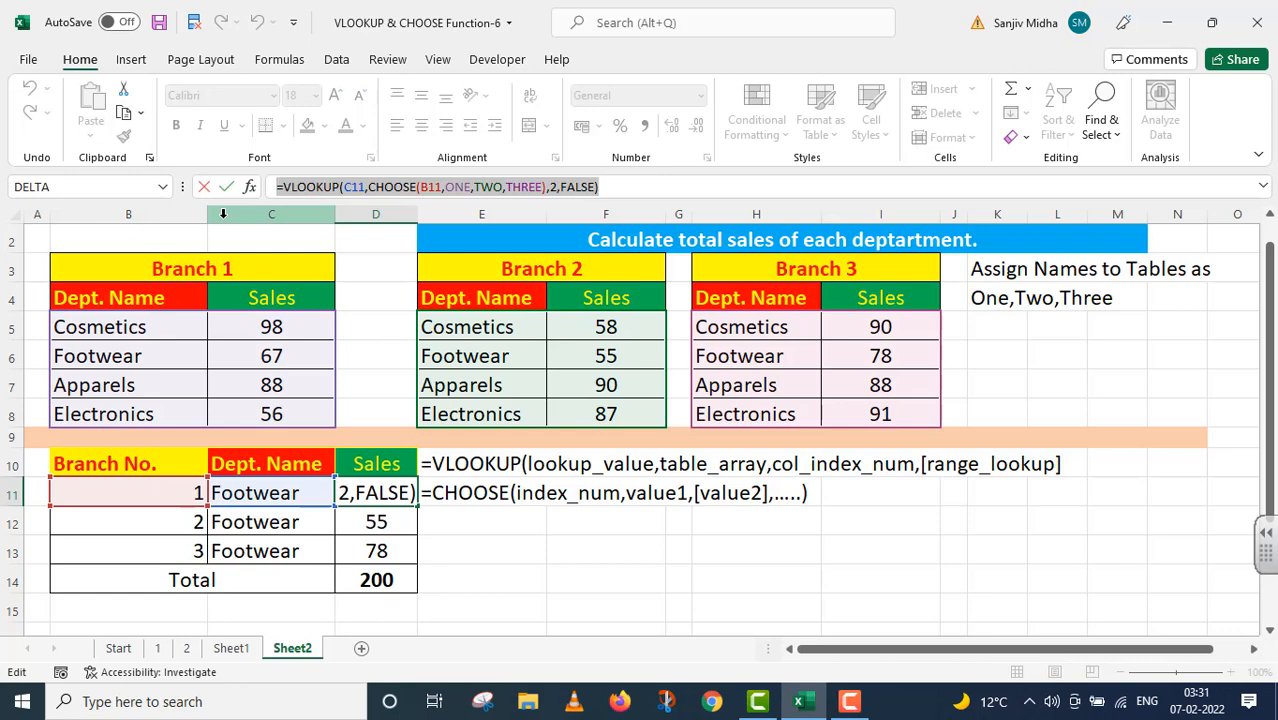
key(ctrl+c)
click(494, 556)
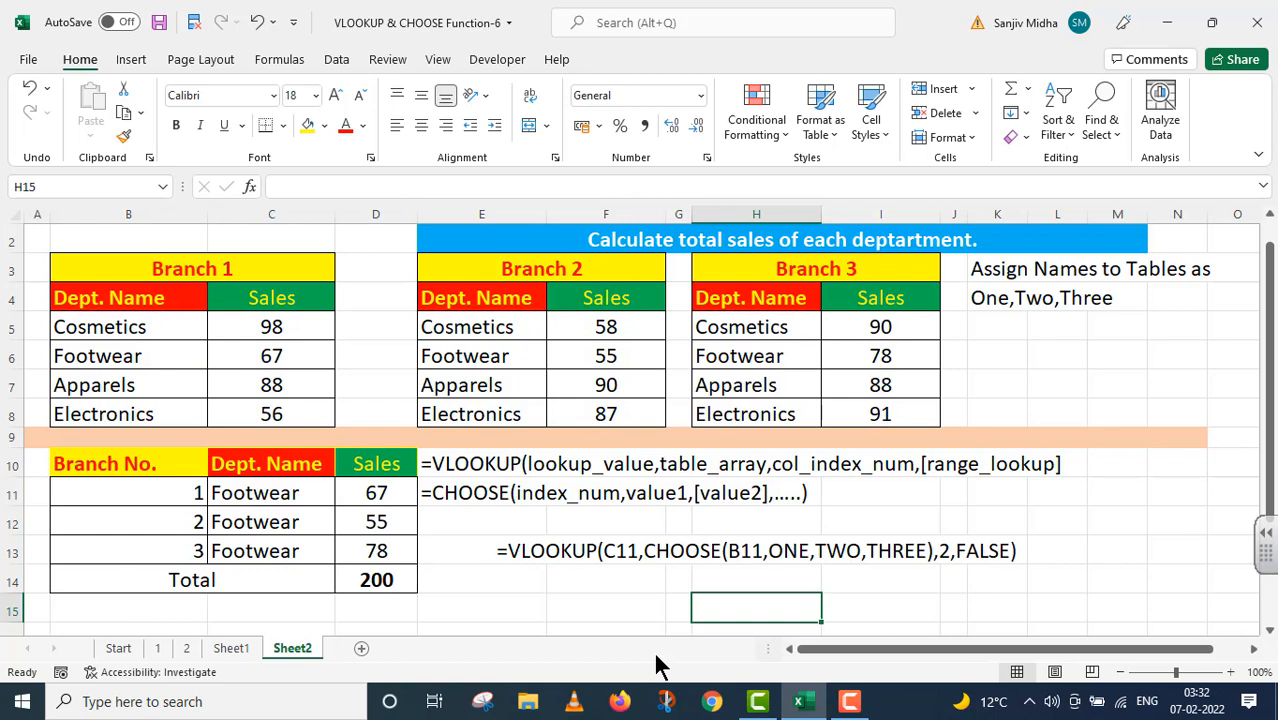